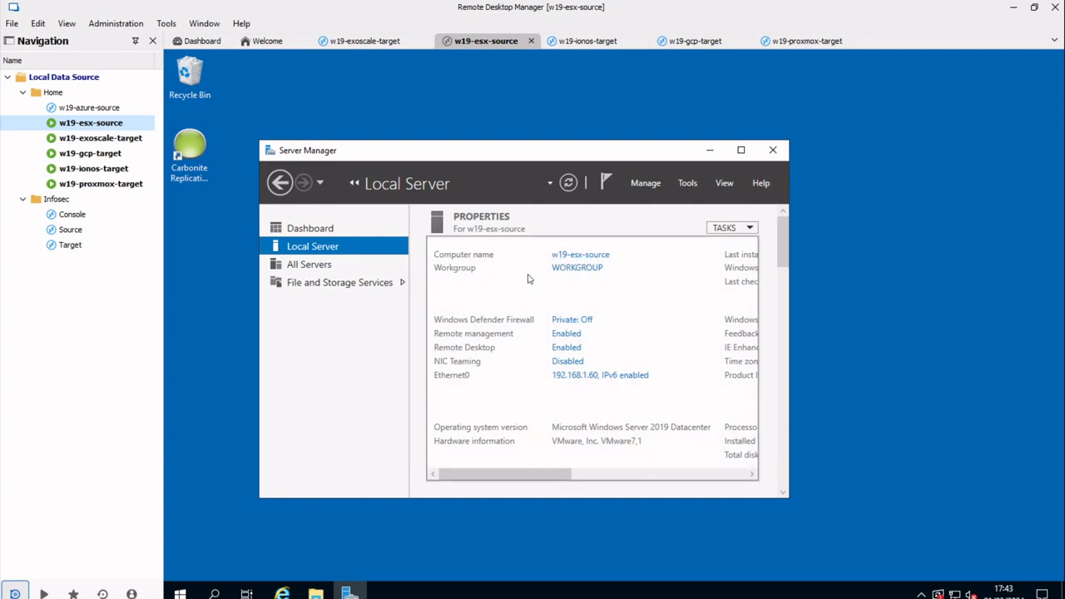
- Switch to the w19-ionos-target remote session in Remote Desktop Manager
left_click(100, 170)
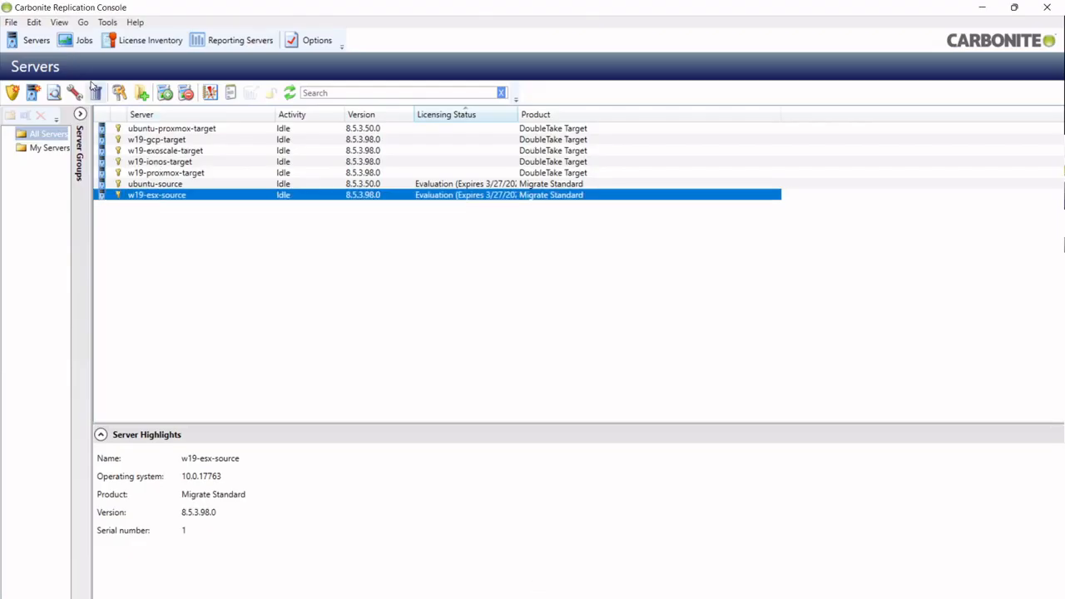
- Start a Full Server Migration of w19-esx-source's C: drive with w19-ionos-target as target
right_click(155, 198)
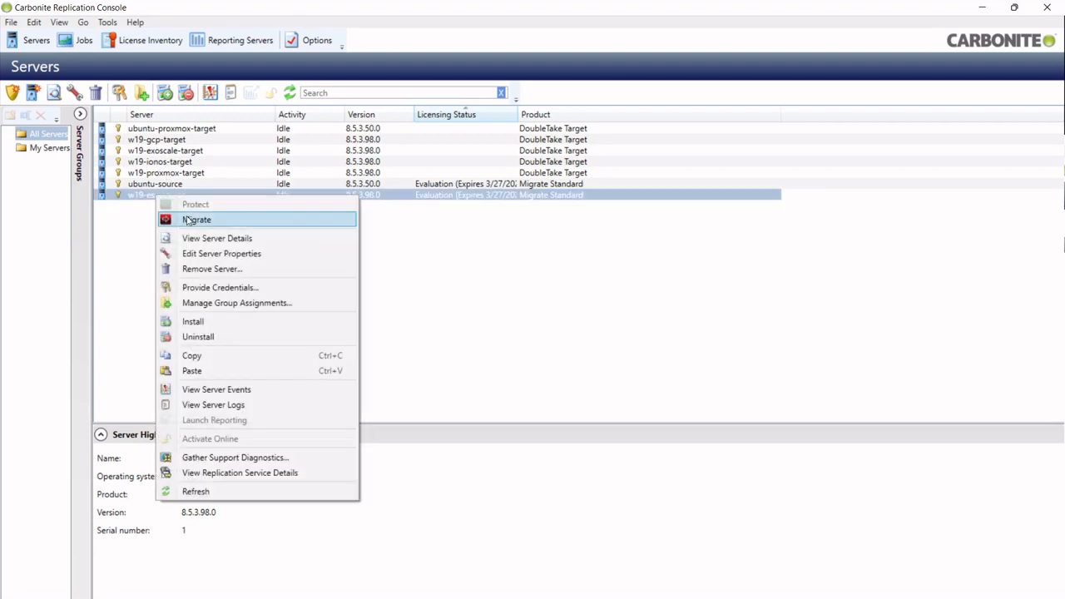
left_click(187, 220)
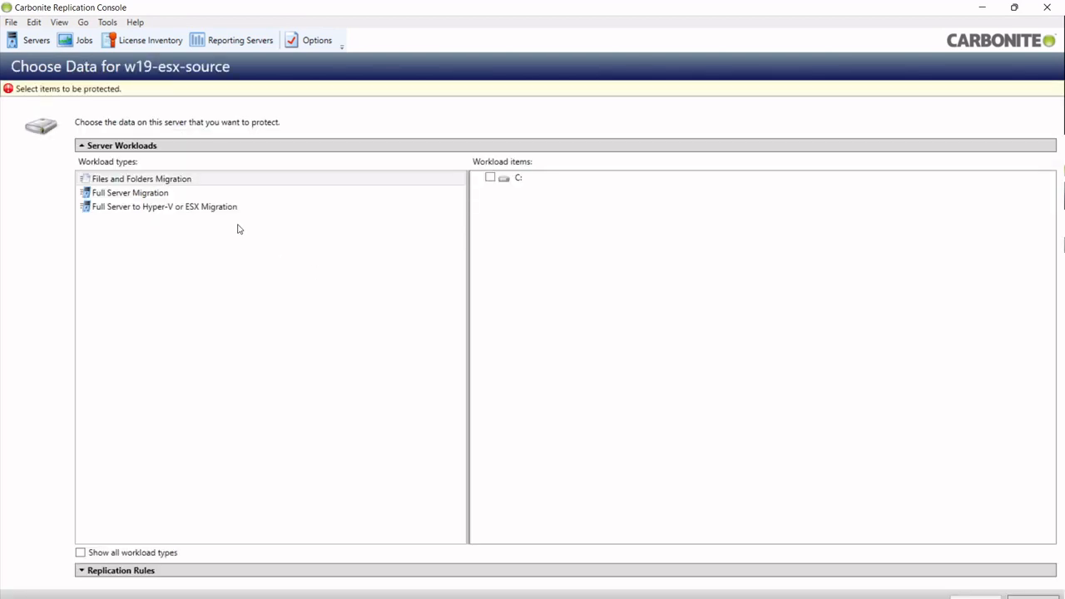
left_click(220, 193)
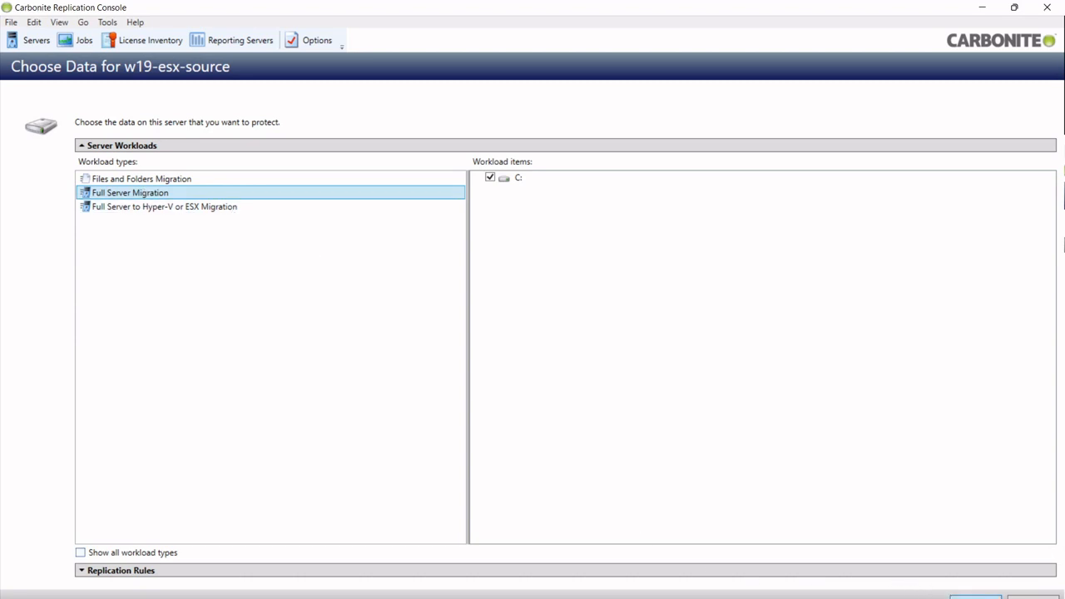
left_click(966, 597)
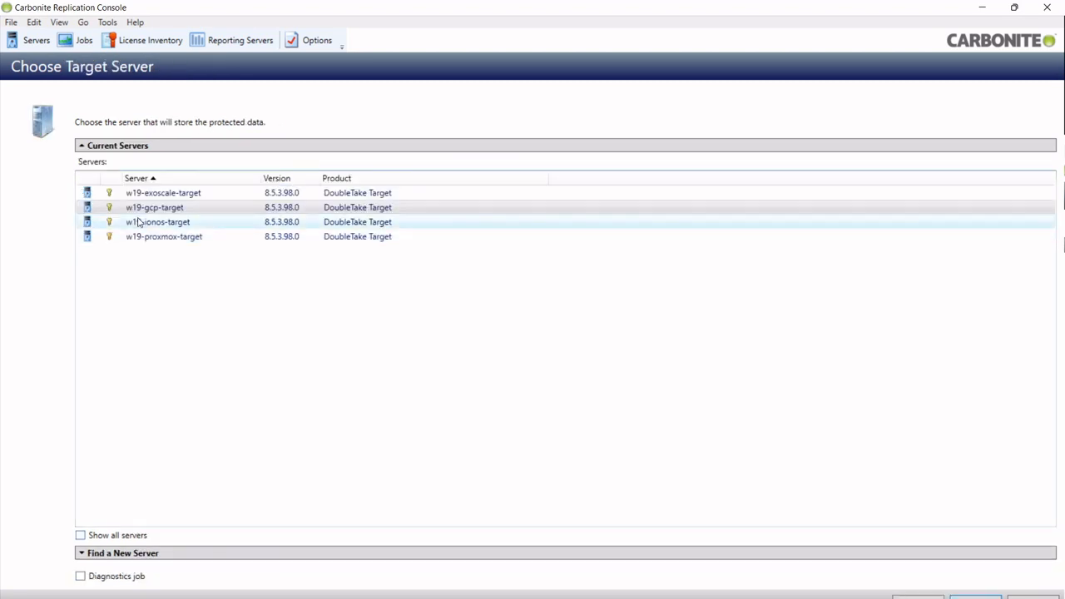
left_click(162, 225)
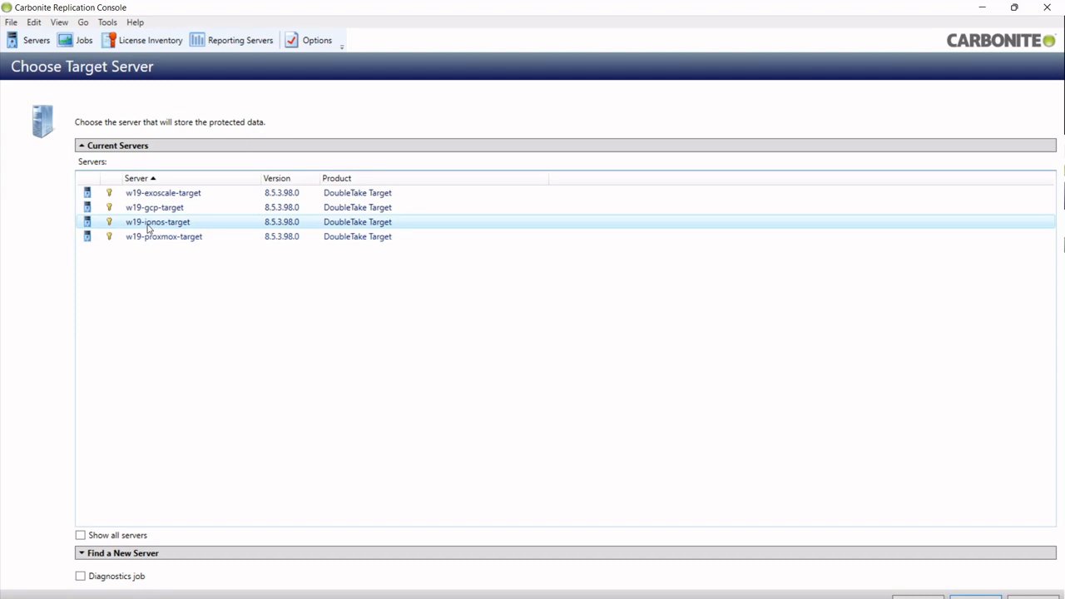
double_click(179, 226)
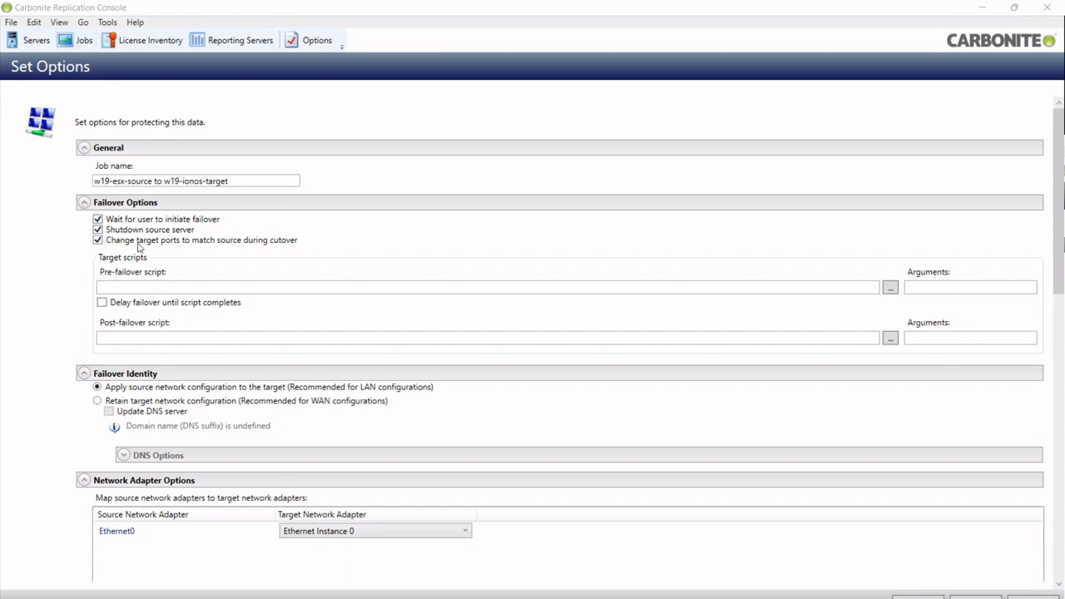
- Retain the target's network configuration, enable Medium compression, and proceed to the validation summary
left_click(97, 401)
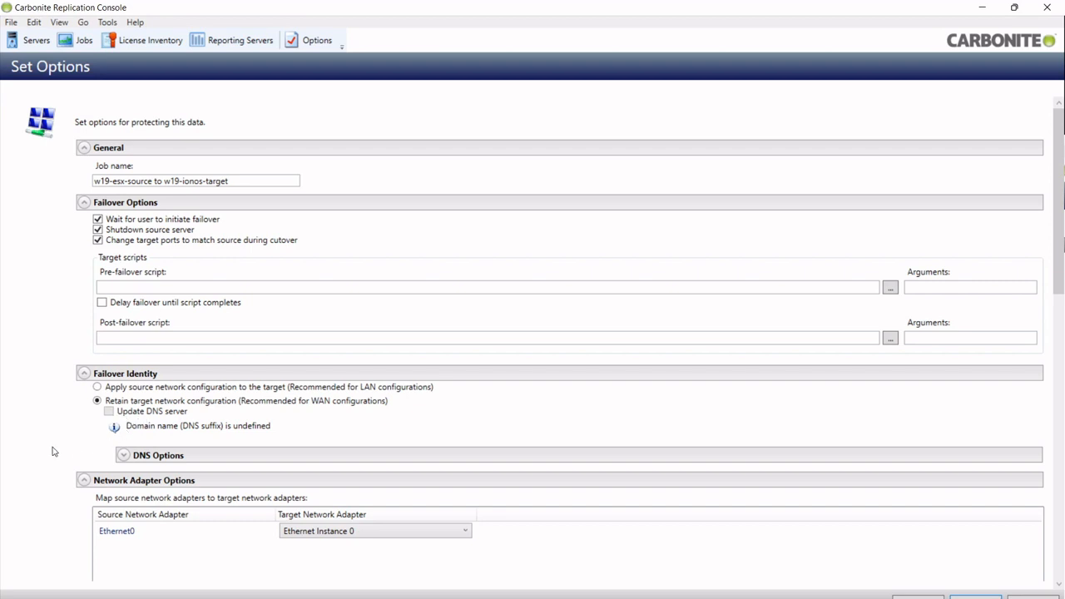
scroll(51, 453, "down", 3)
scroll(48, 403, "down", 3)
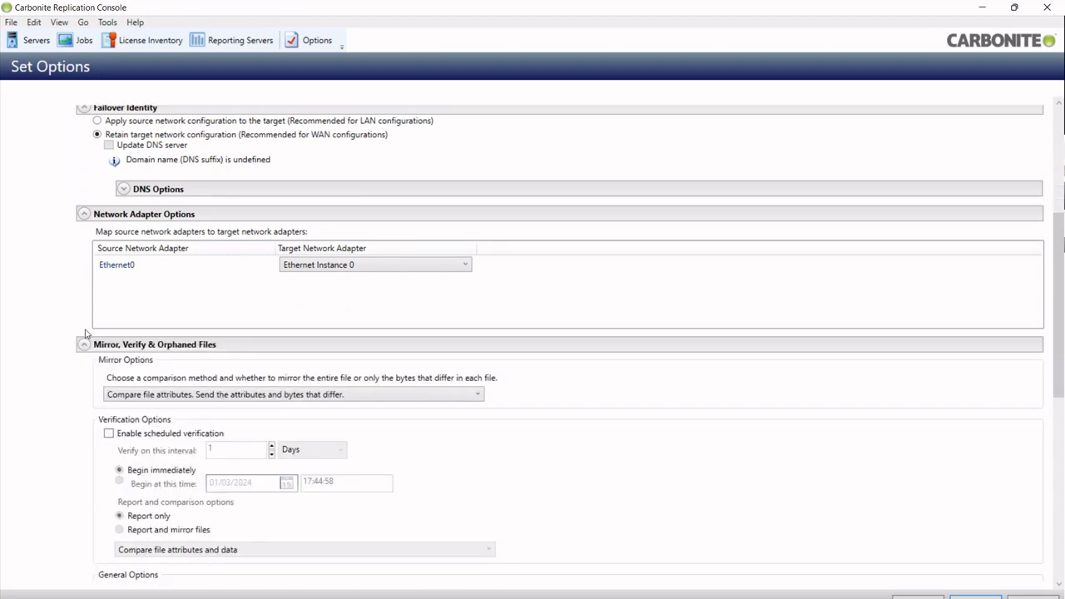
scroll(51, 411, "down", 1)
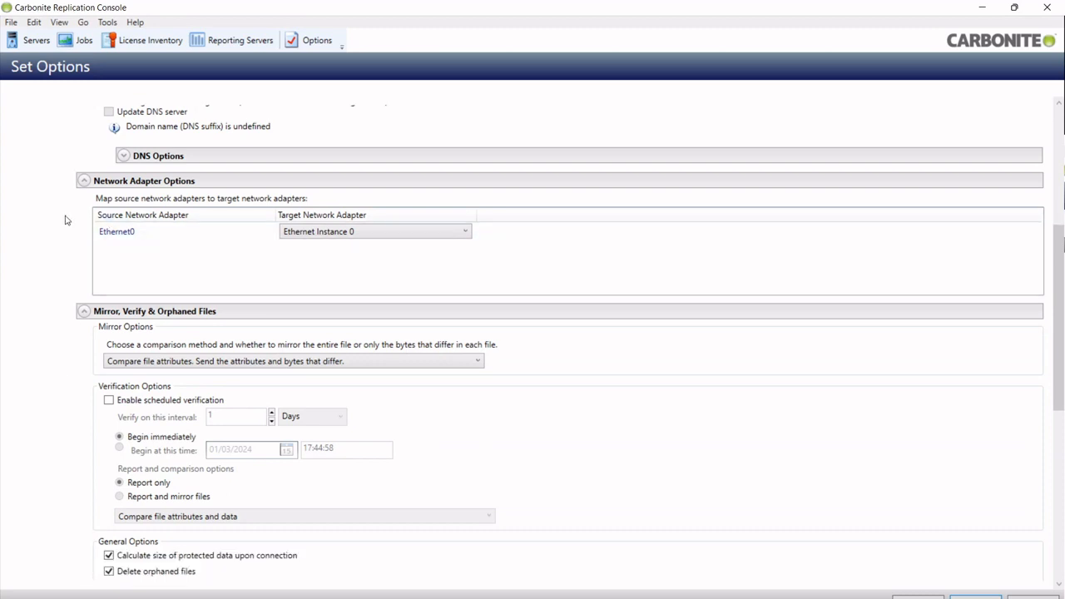
scroll(64, 387, "down", 5)
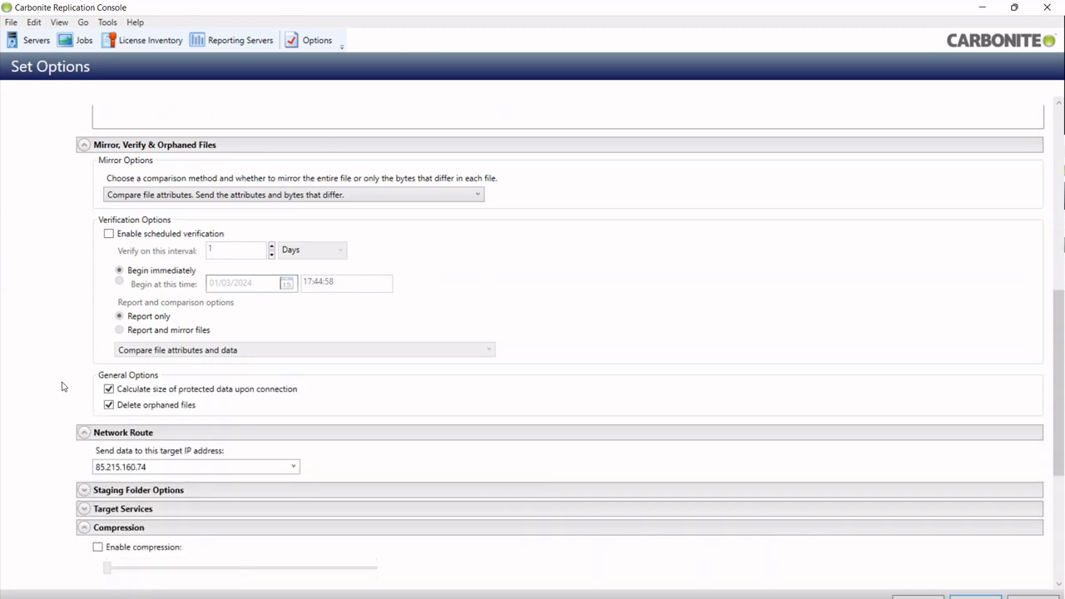
scroll(62, 336, "down", 3)
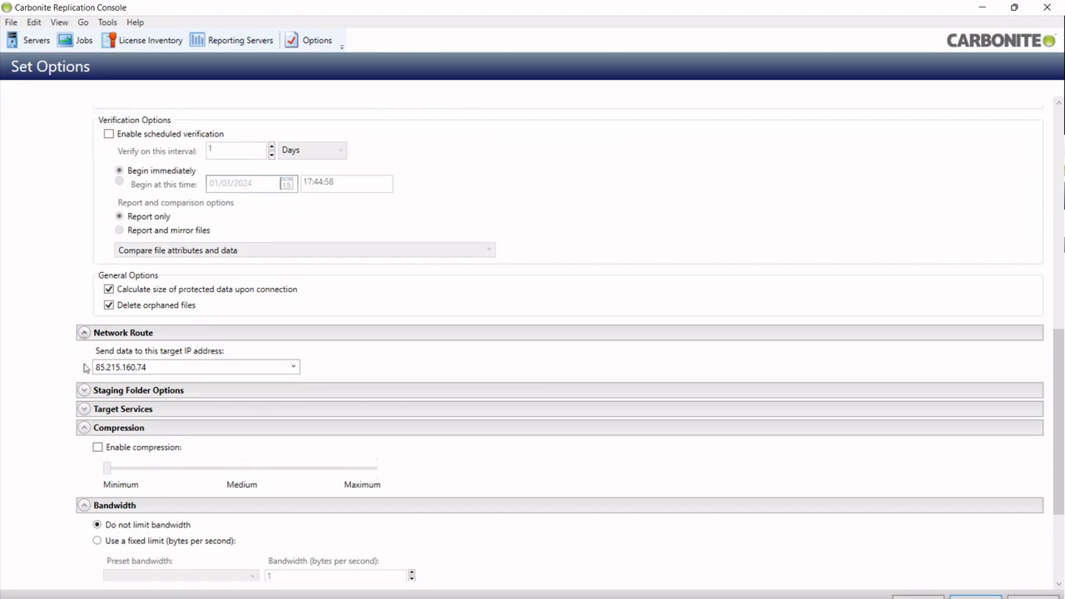
scroll(60, 376, "down", 2)
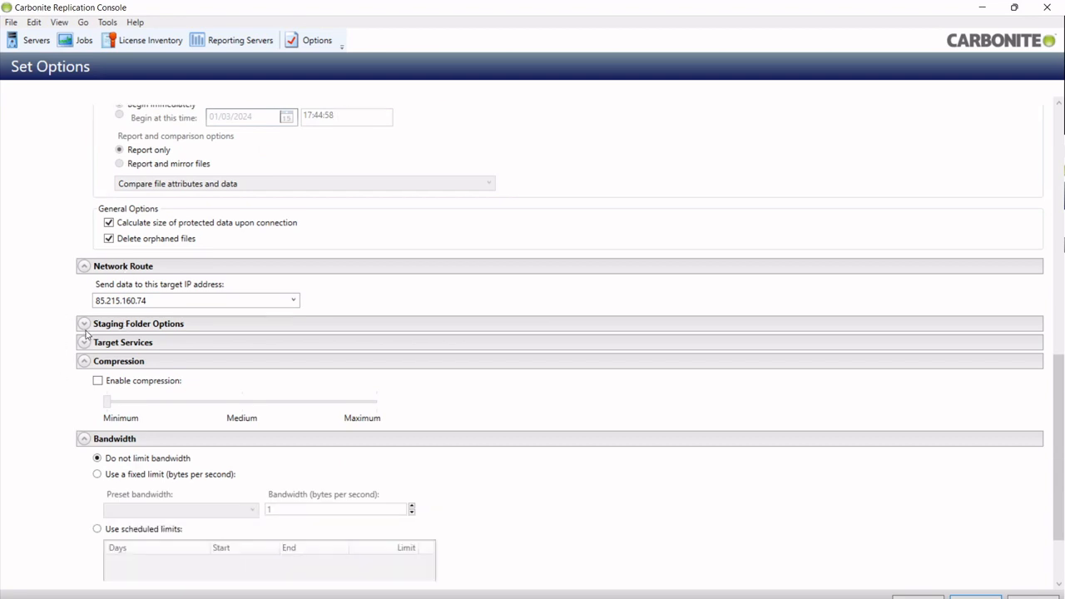
left_click(98, 382)
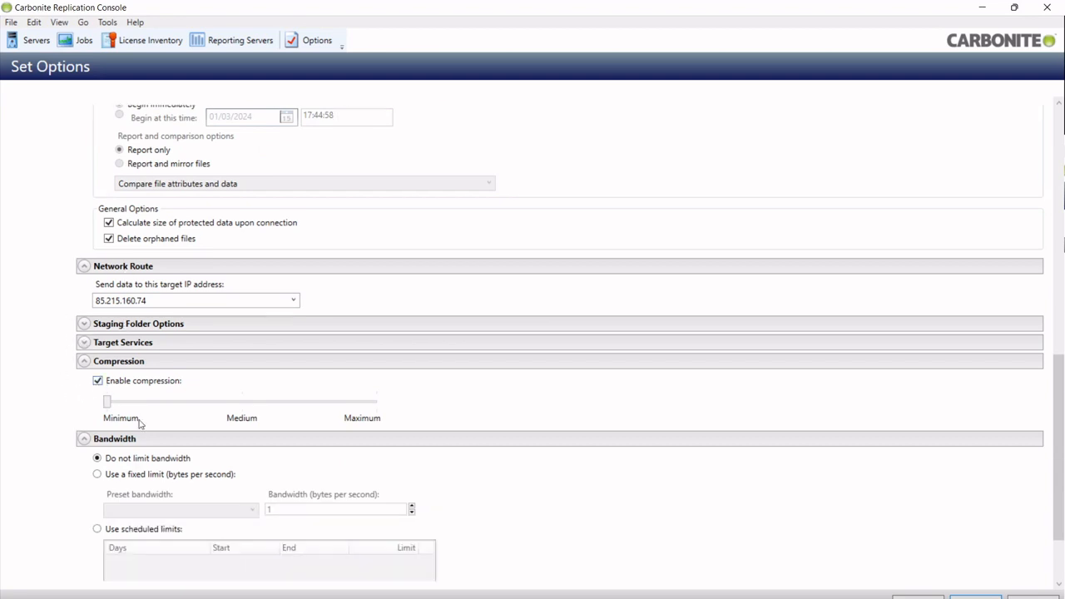
left_click(242, 402)
left_click(977, 596)
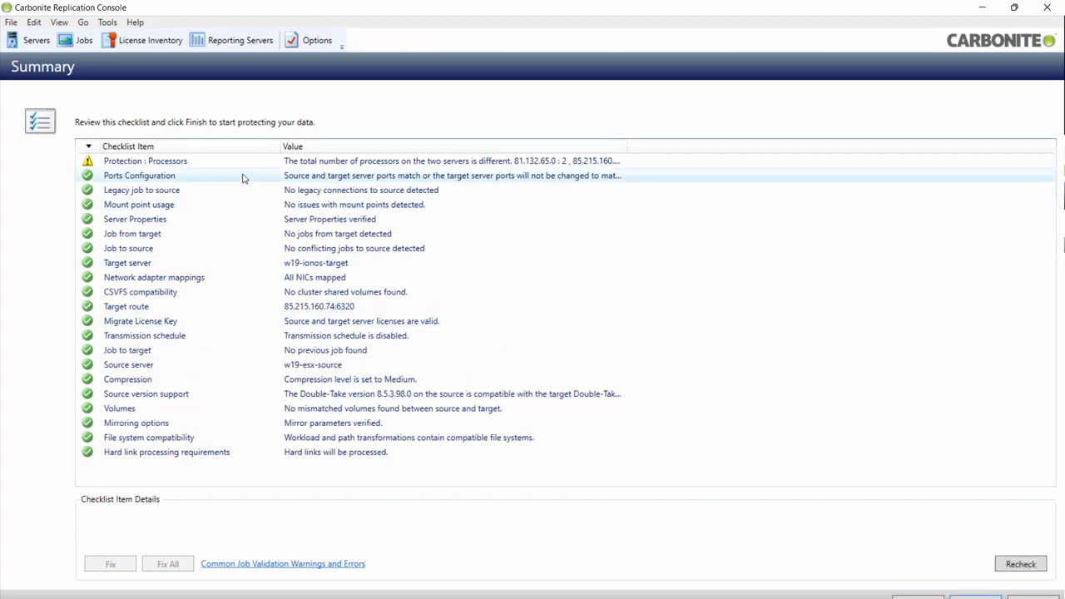
- Show details of the Protection : Processors warning (2 source vs 4 target processors)
left_click(243, 161)
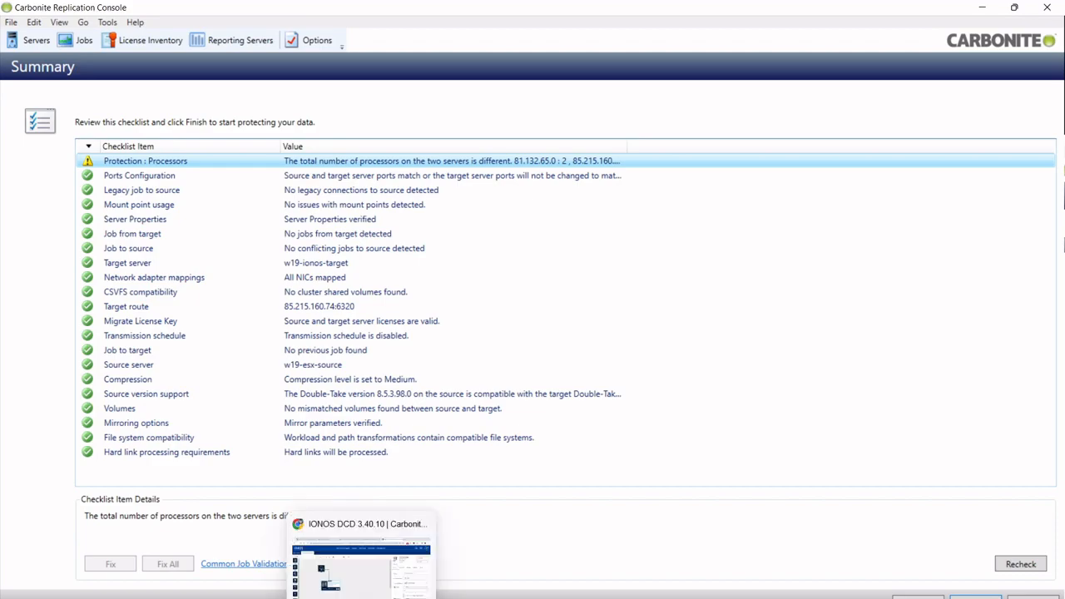
left_click(363, 598)
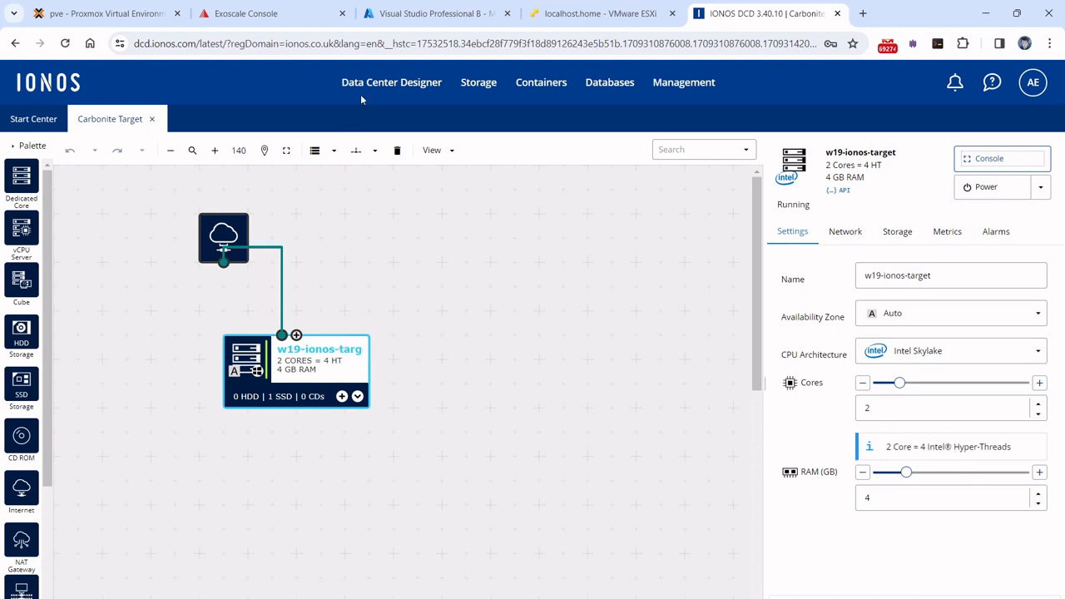
left_click(986, 21)
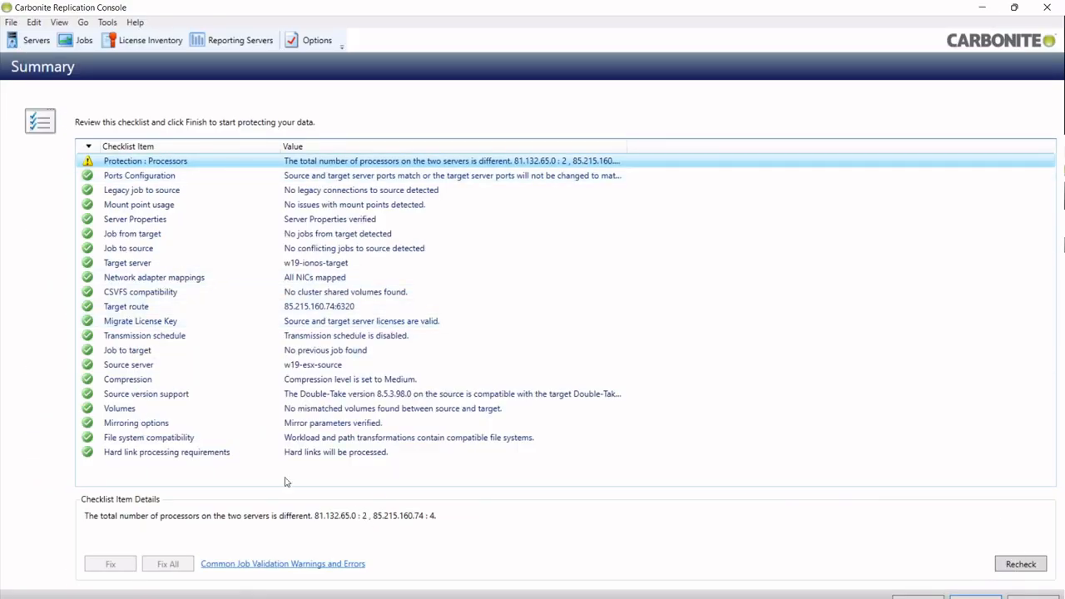
- Finish the wizard to create and start the w19-esx-source to w19-ionos-target migration job
left_click(974, 597)
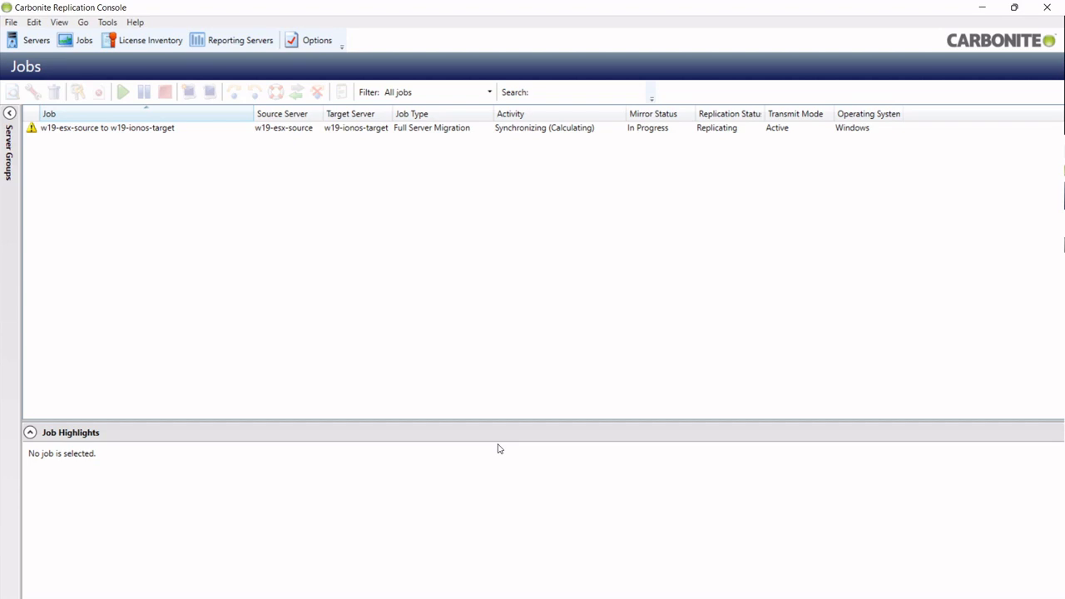
- Select the running migration job to view its Job Highlights
left_click(272, 128)
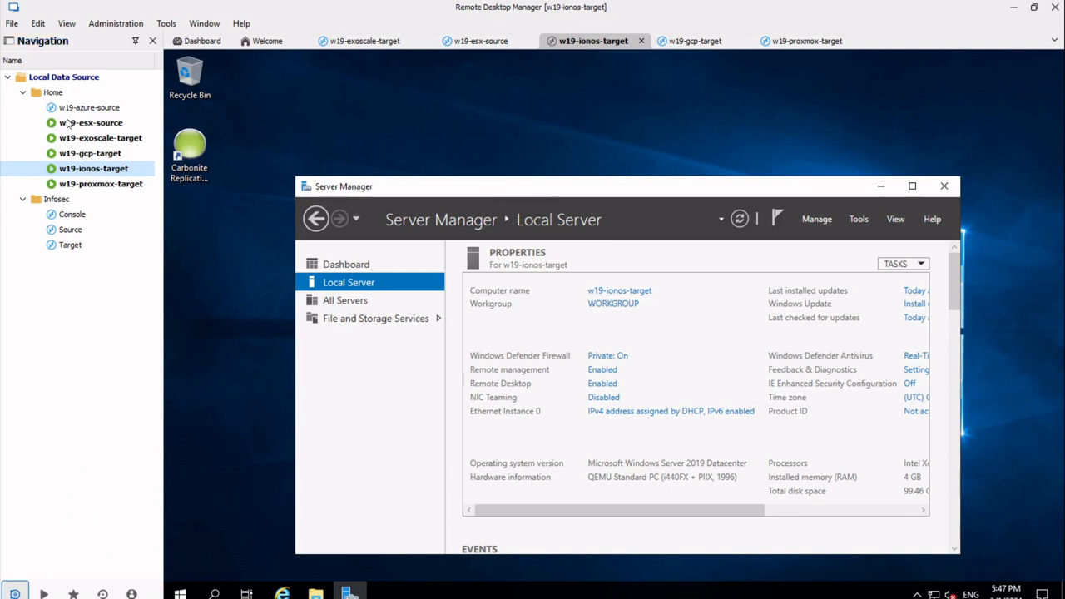
- Create a text document named 'Ionos Dem' on w19-esx-source's desktop, then return to w19-ionos-target
double_click(100, 123)
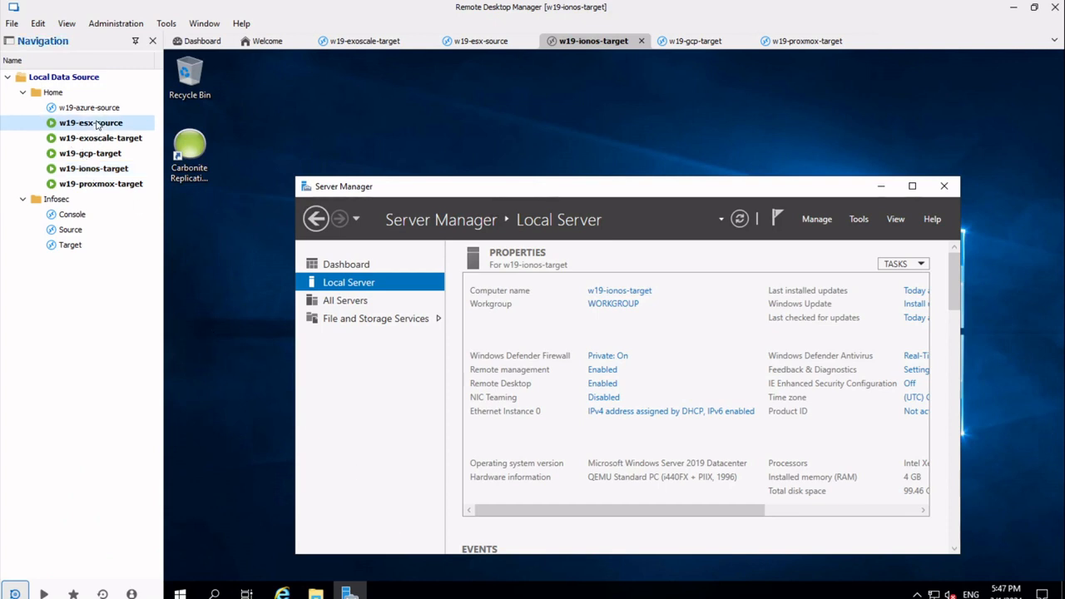
right_click(229, 270)
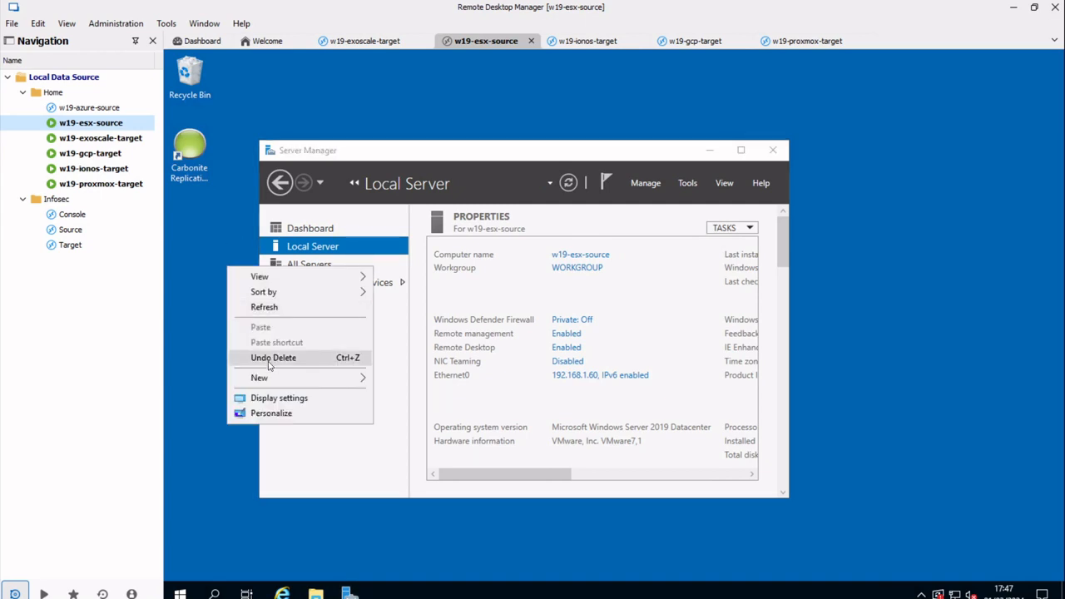
mouse_move(281, 381)
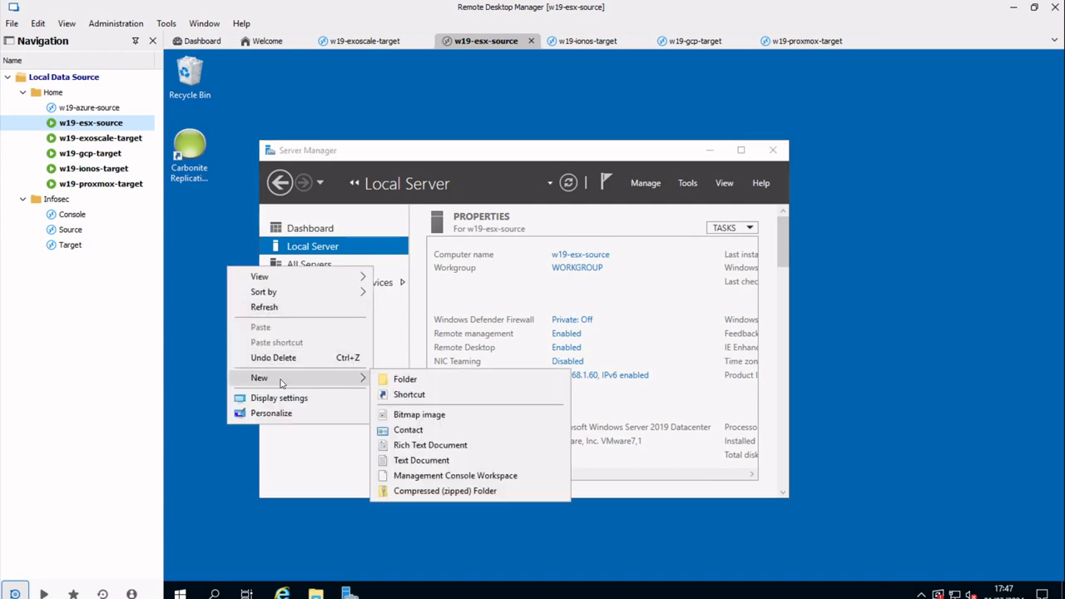
left_click(443, 460)
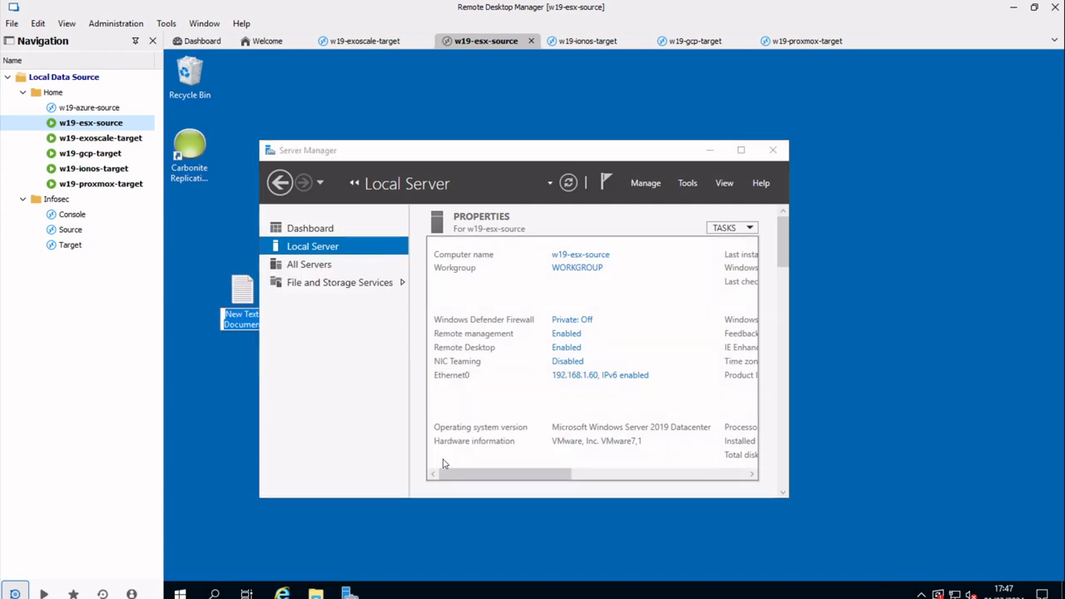
type("Iono")
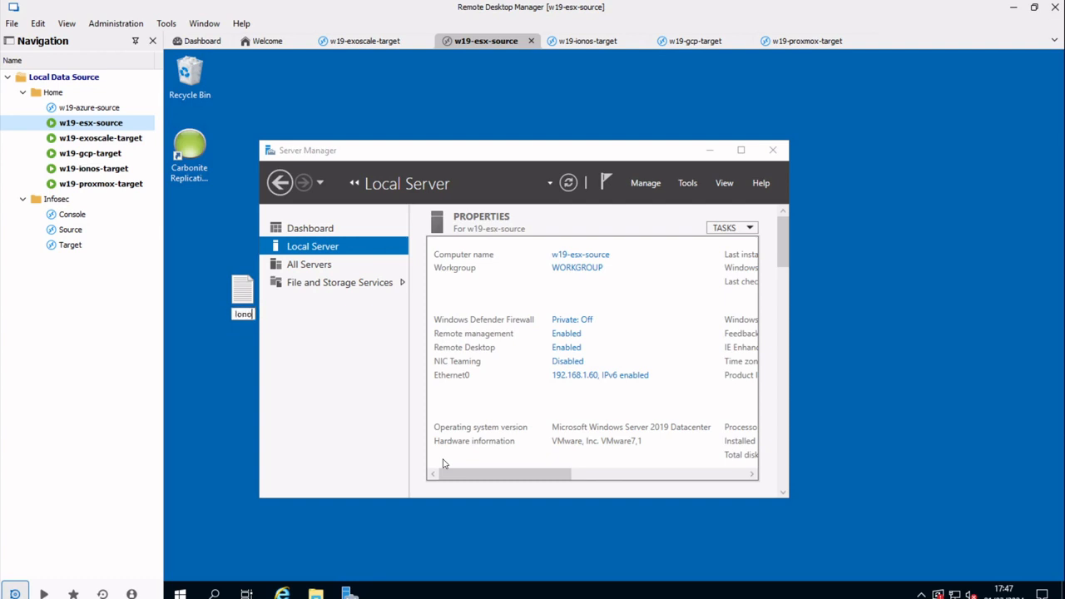
type("s Dem")
key("Return")
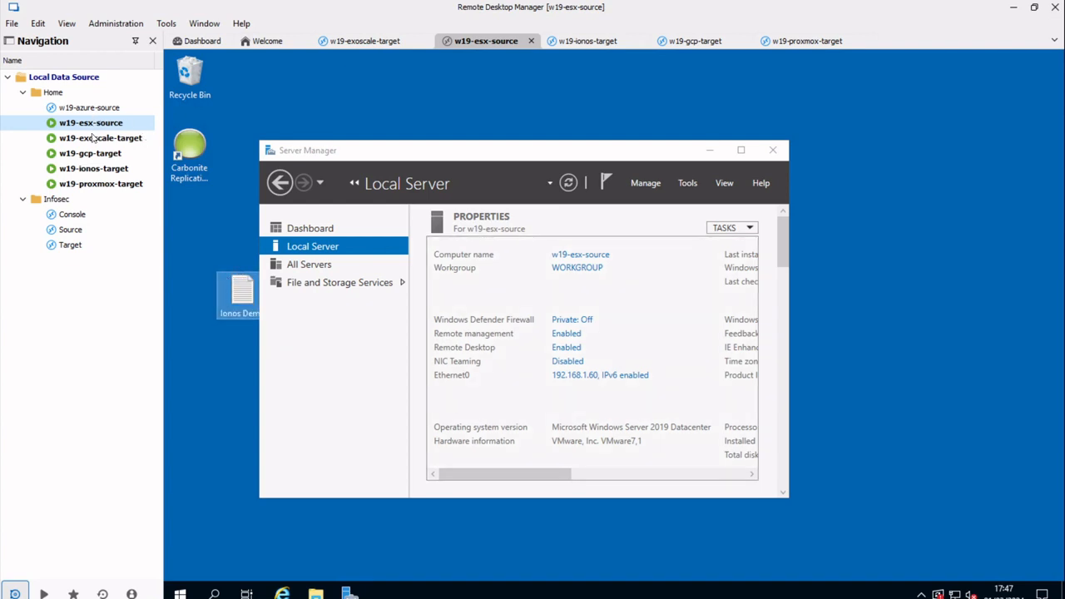
left_click(95, 168)
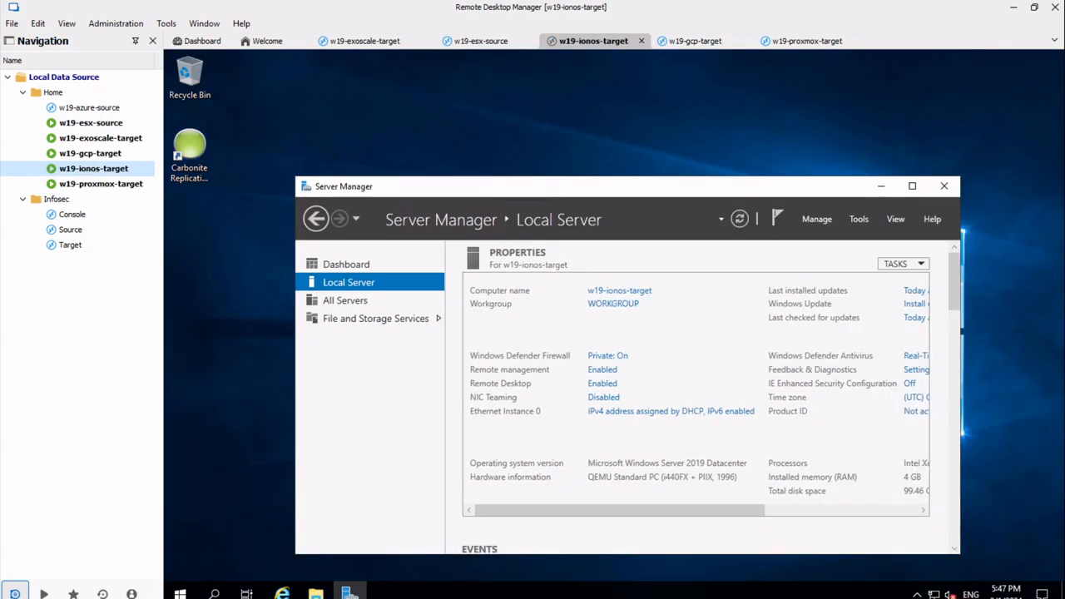
- In the target's File Explorer, browse to C:\staging-SSM\Files\Users\Administrator
left_click(315, 593)
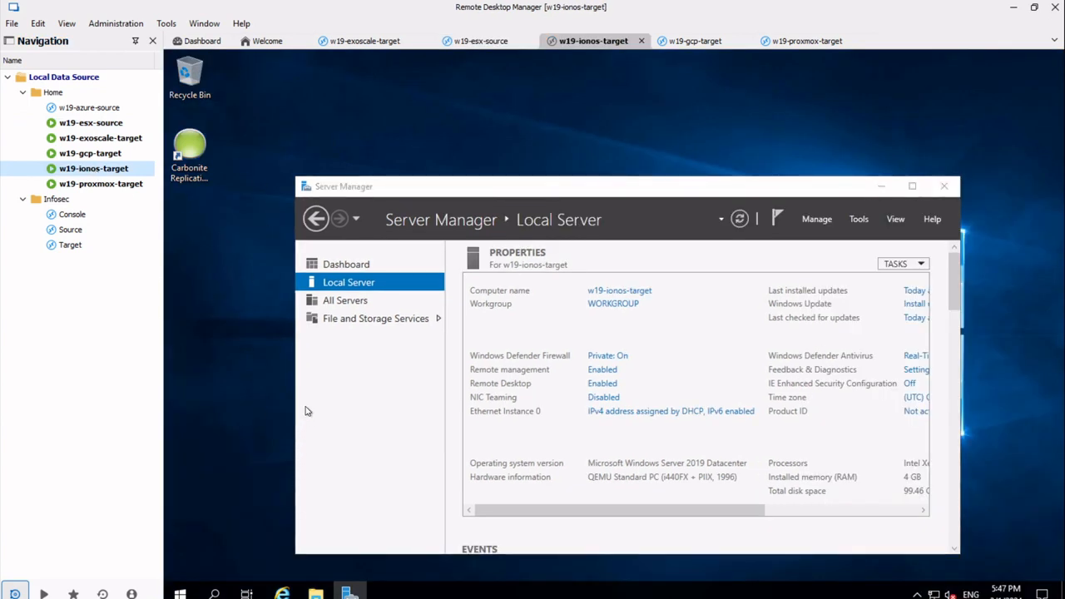
left_click(275, 291)
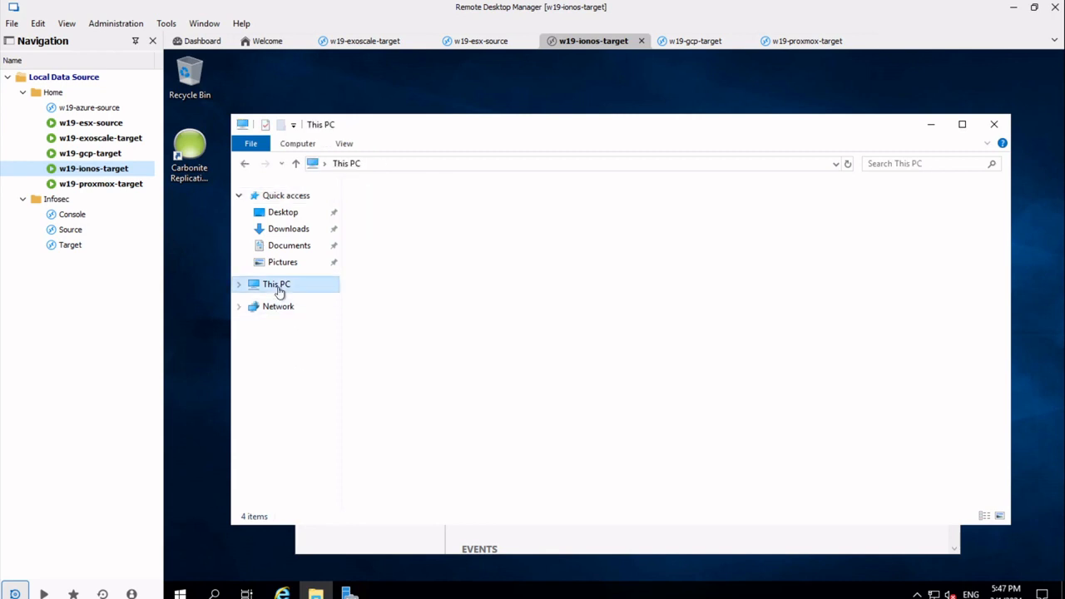
double_click(416, 349)
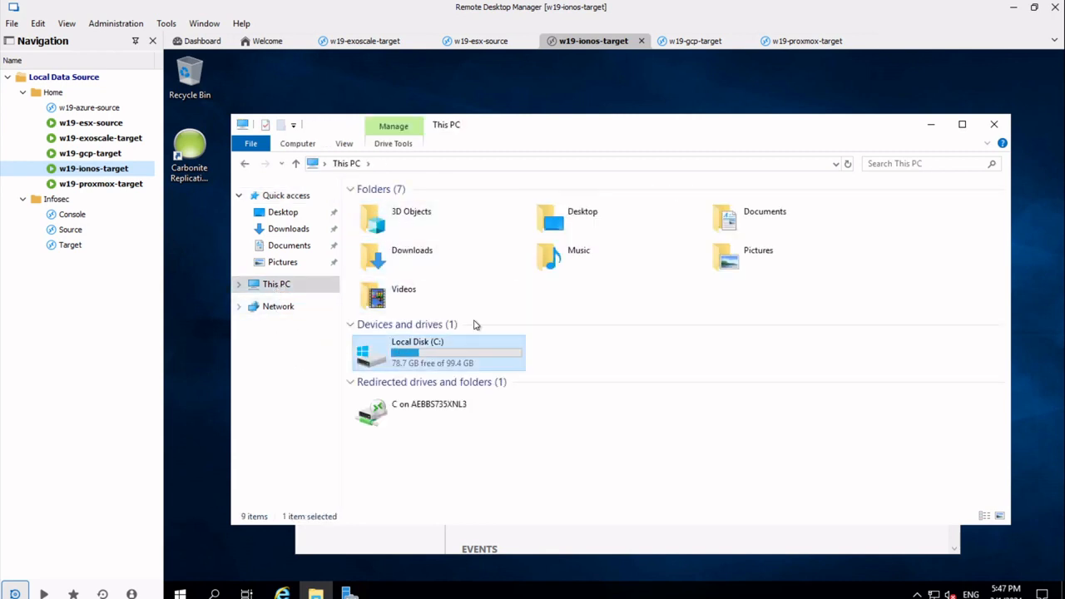
double_click(388, 250)
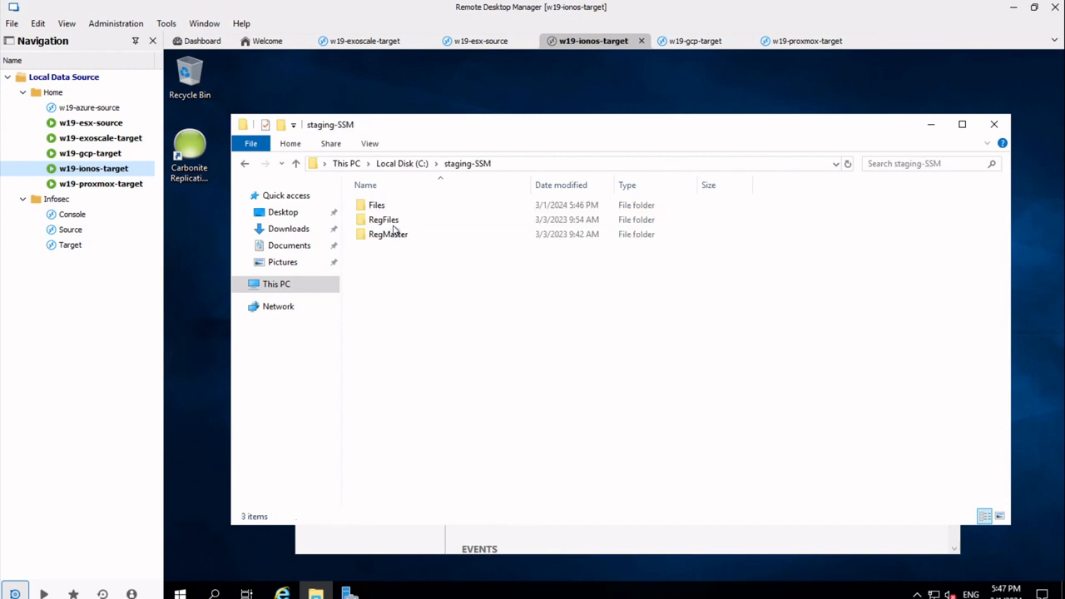
left_click(384, 208)
double_click(384, 208)
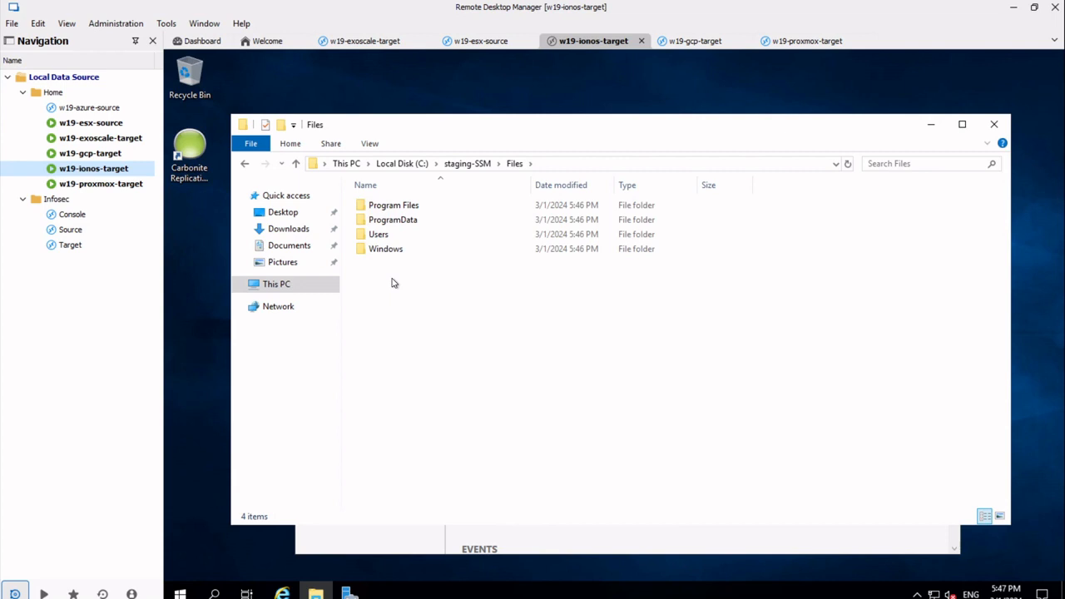
double_click(387, 235)
double_click(381, 207)
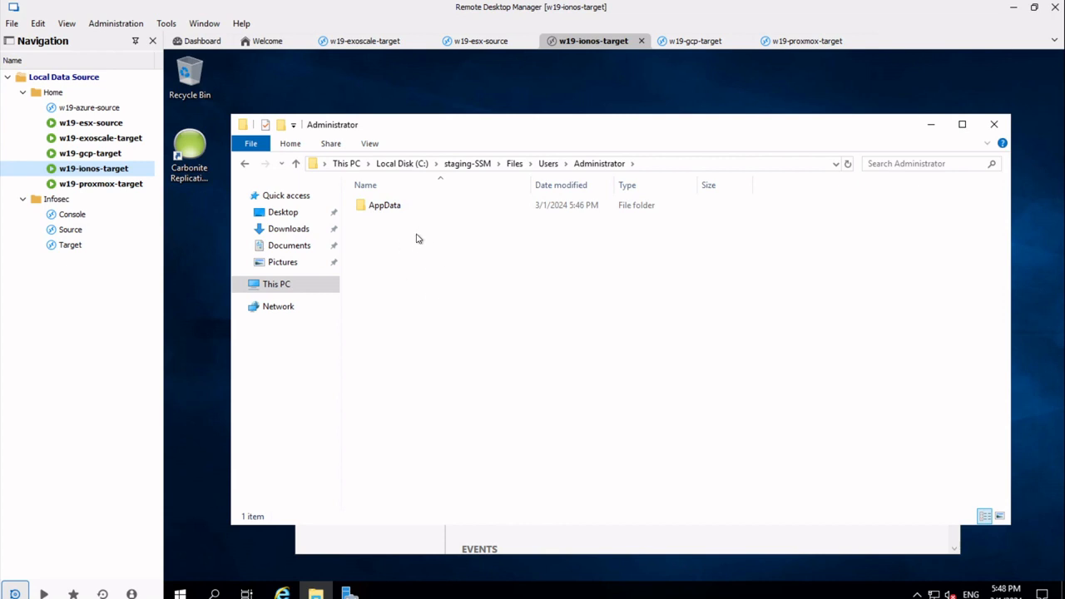
left_click(547, 163)
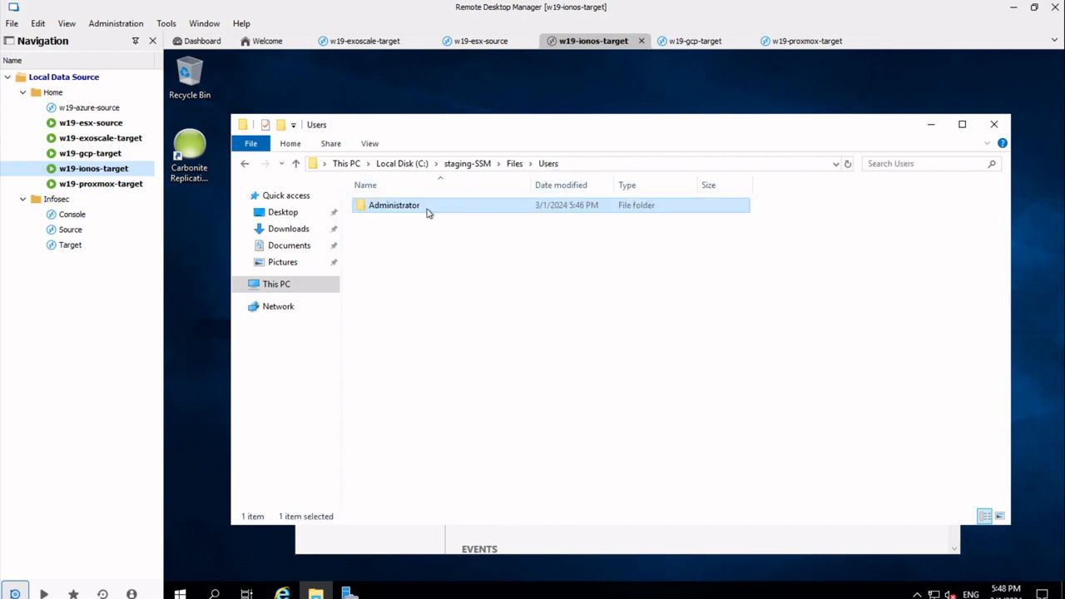
double_click(416, 209)
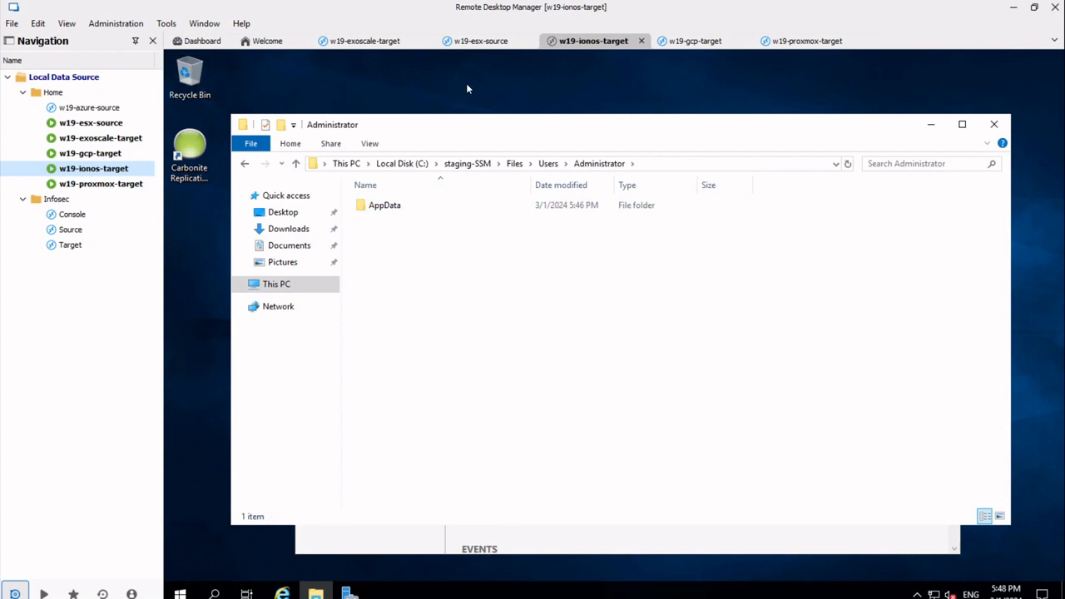
- On w19-esx-source, append '1' to the demo file's name and move it beneath the Carbonite icon
double_click(102, 127)
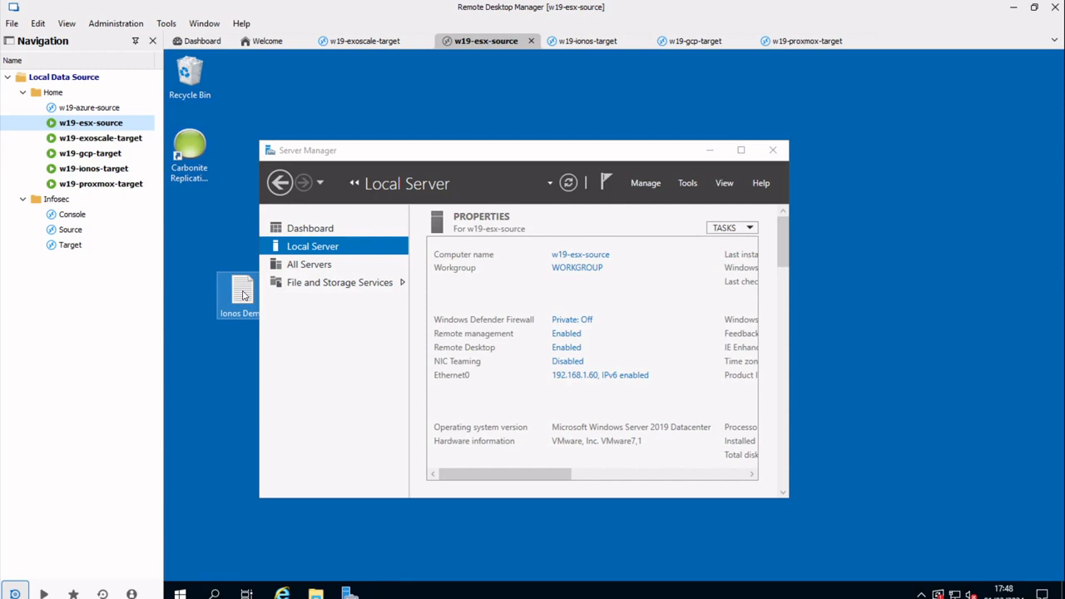
left_click(244, 295)
key("End")
type("1")
key("Return")
left_click_drag(243, 295, 191, 229)
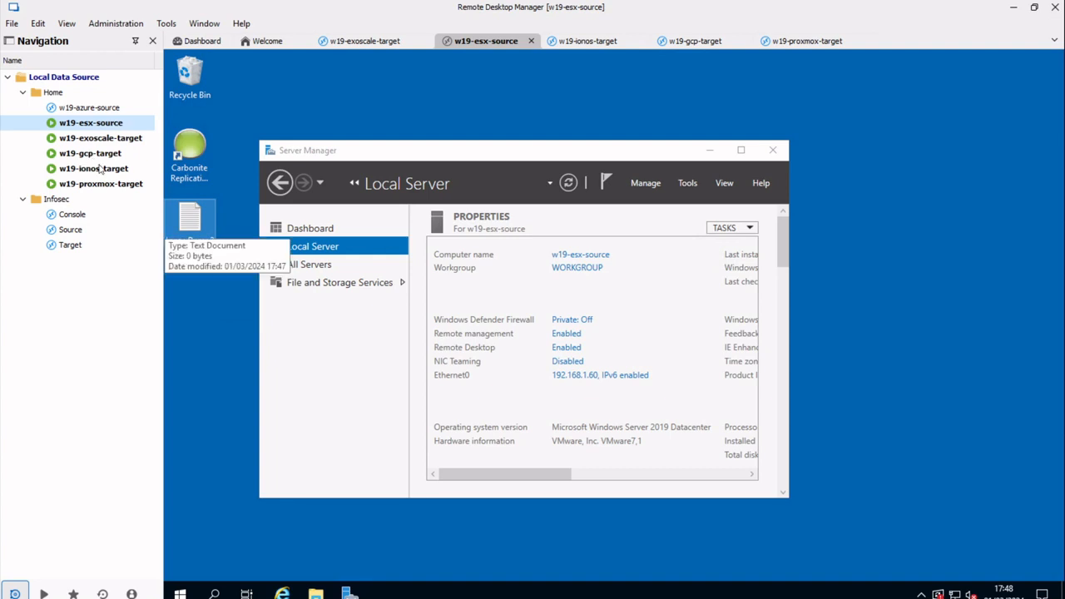
- On w19-ionos-target, reopen the replicated Administrator Desktop folder and select the Ionos Demo2 file
left_click(100, 170)
left_click(402, 209)
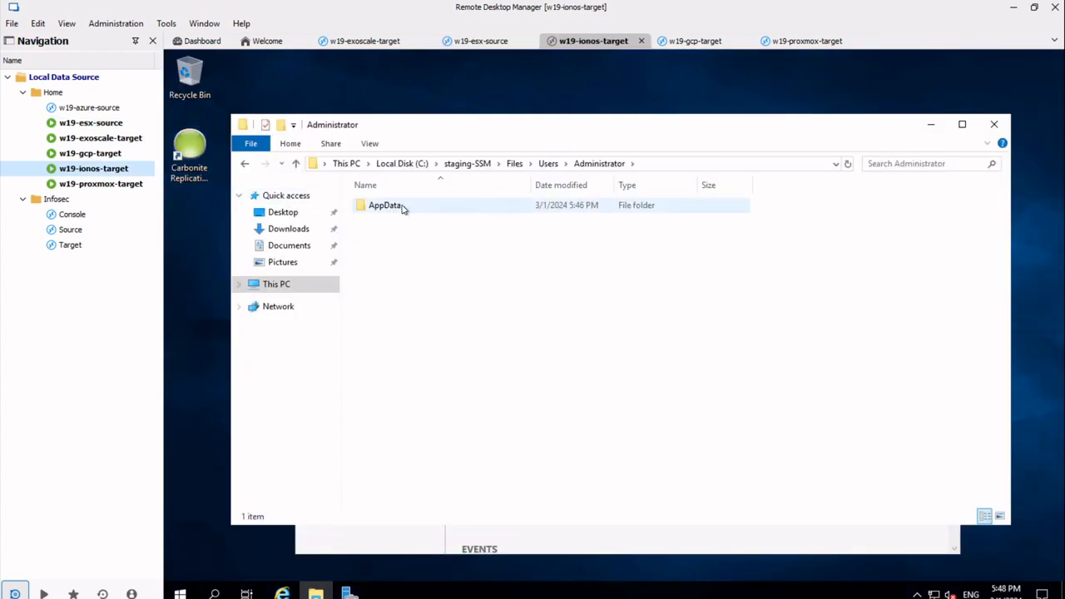
left_click(546, 166)
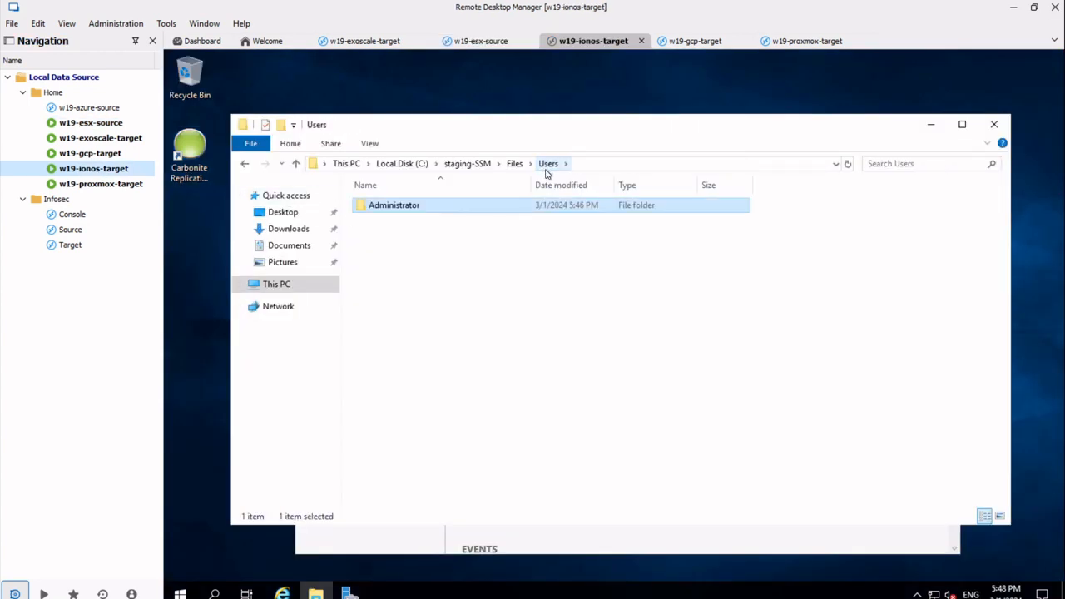
left_click(514, 164)
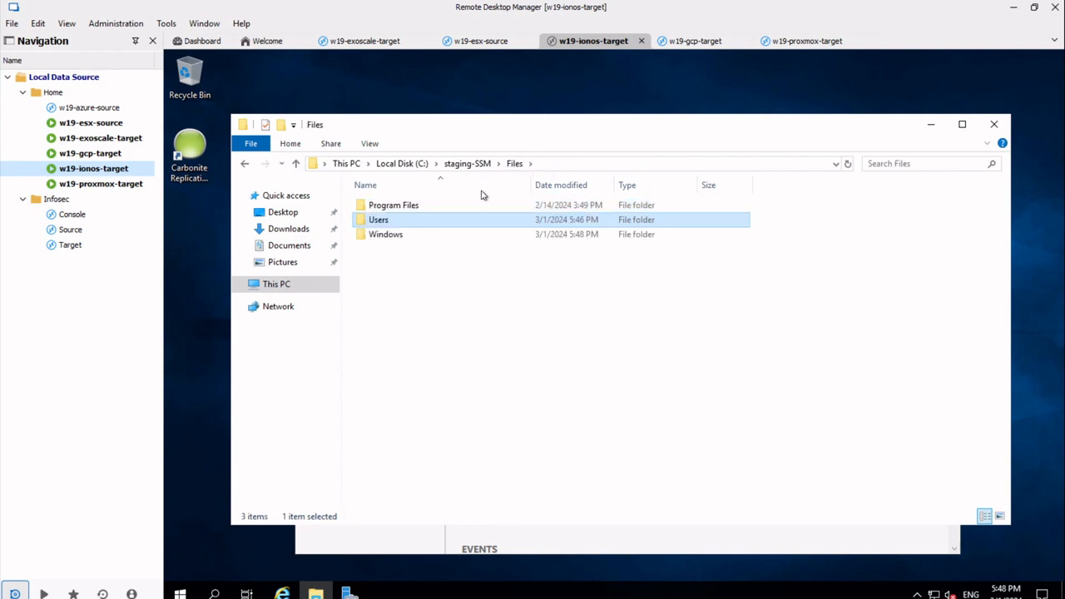
double_click(420, 223)
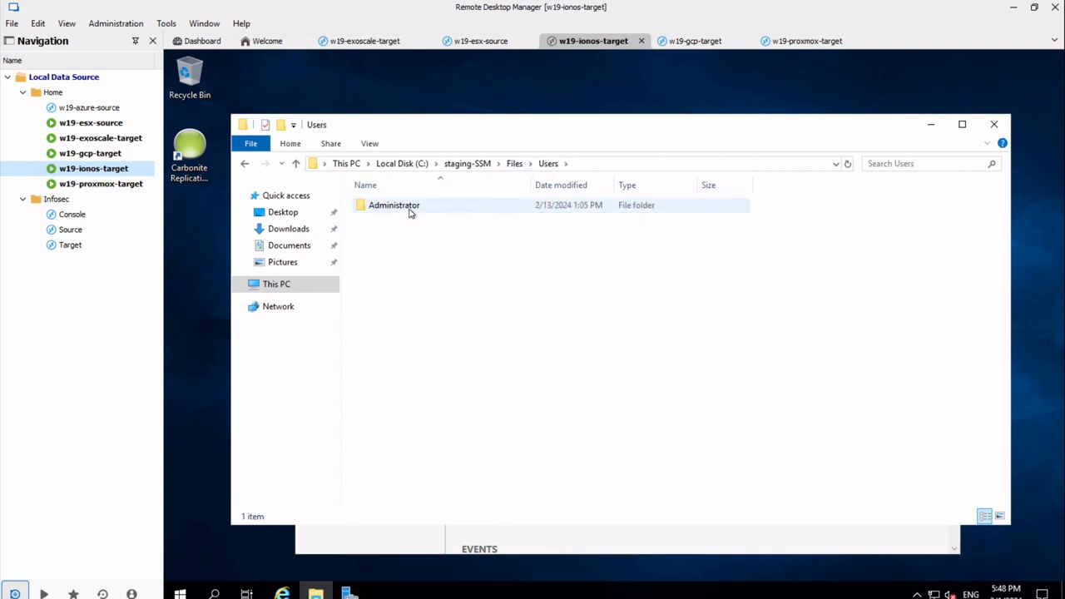
double_click(409, 207)
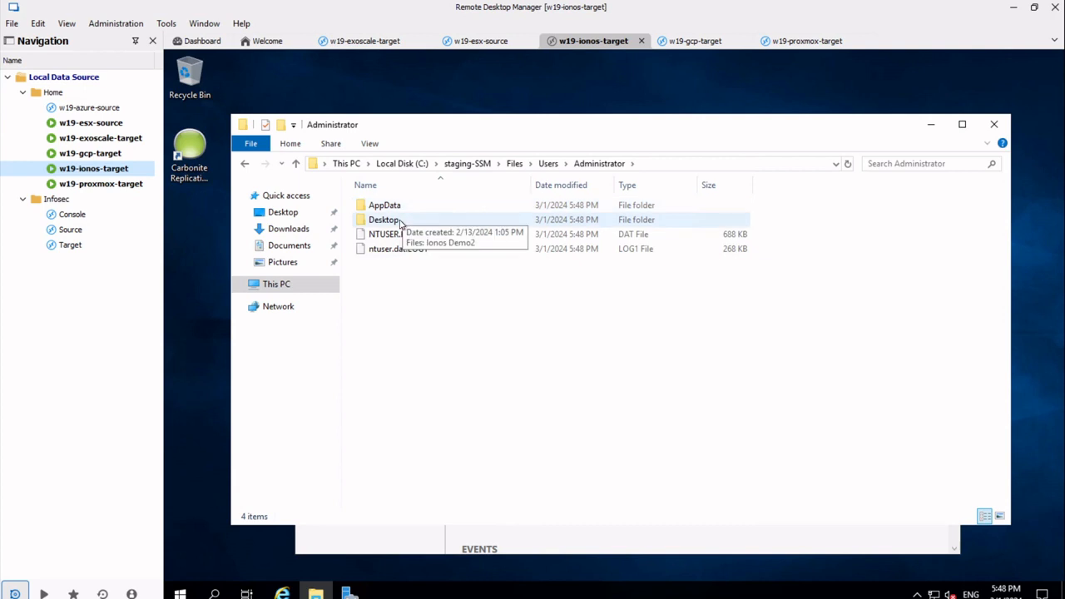
double_click(399, 221)
left_click(381, 206)
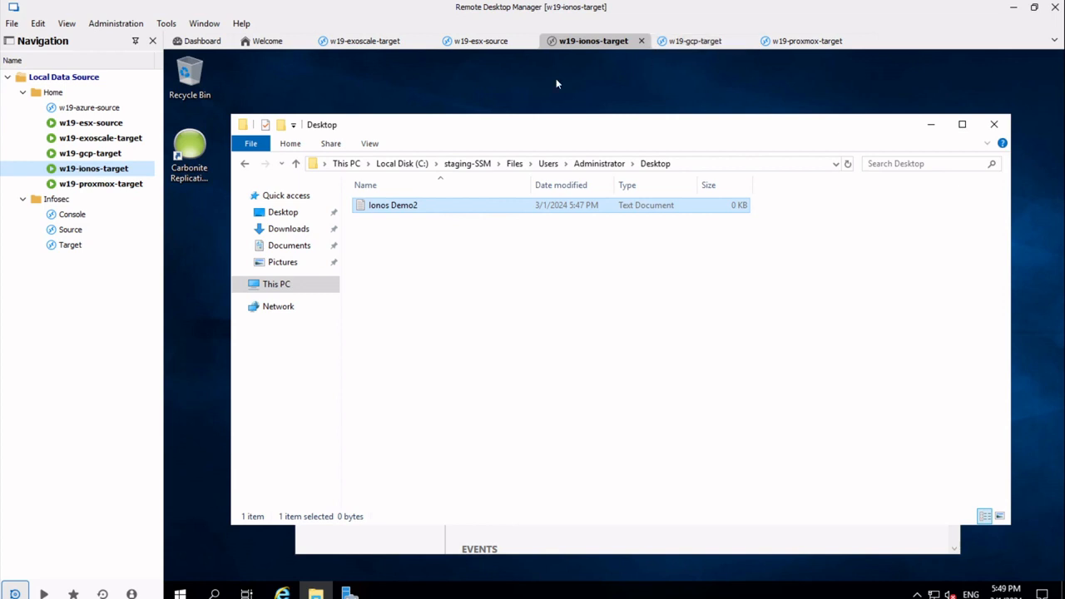
double_click(92, 123)
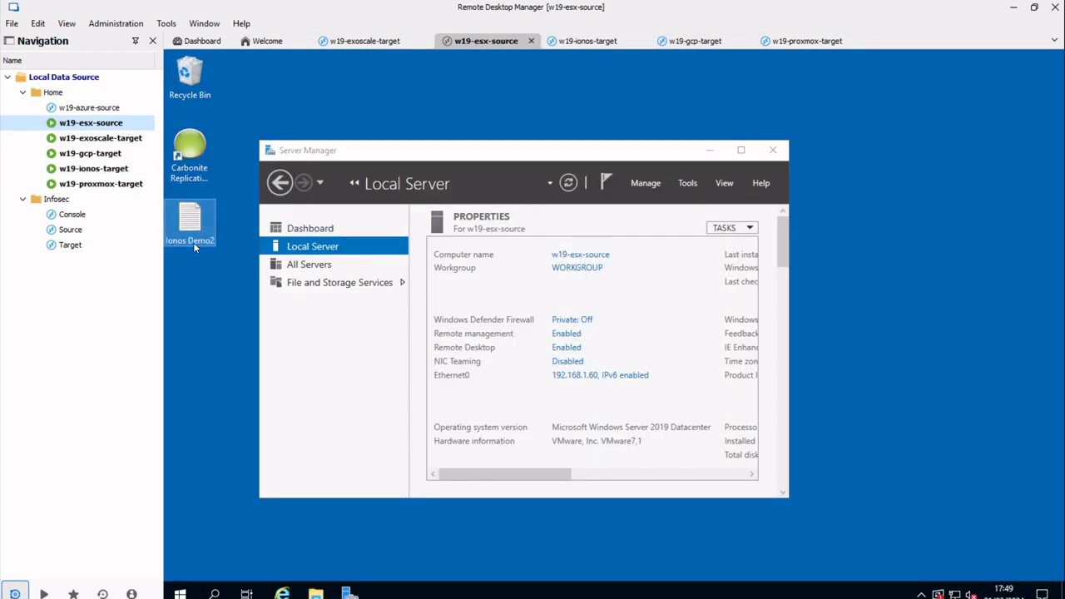
- Rename the source desktop file from Ionos Demo2 to Ionos Demo3, then switch to w19-ionos-target
left_click(193, 241)
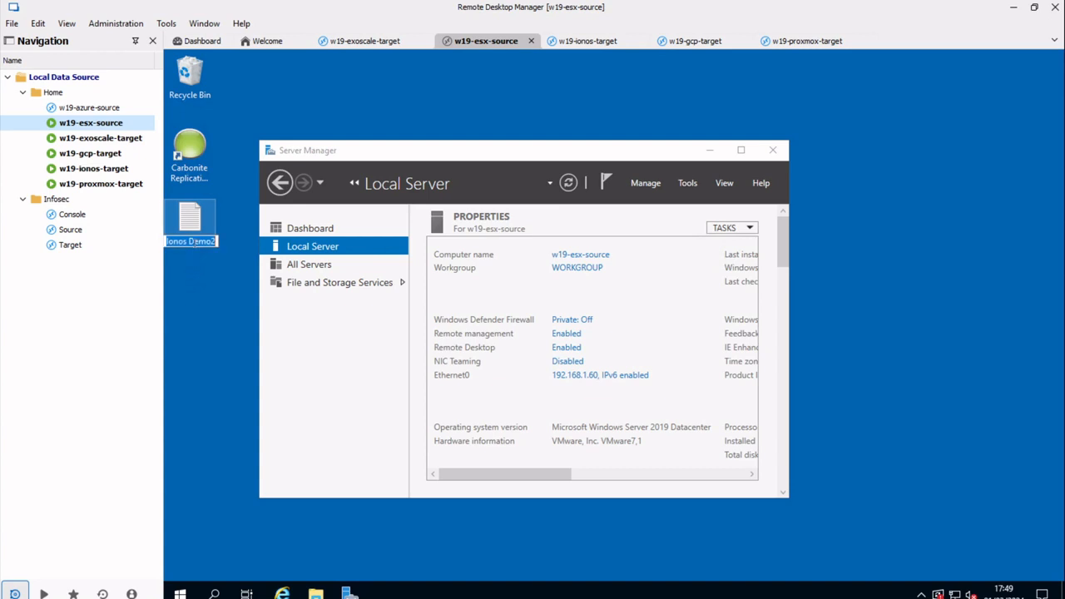
key("End")
key("BackSpace")
type("3")
key("Return")
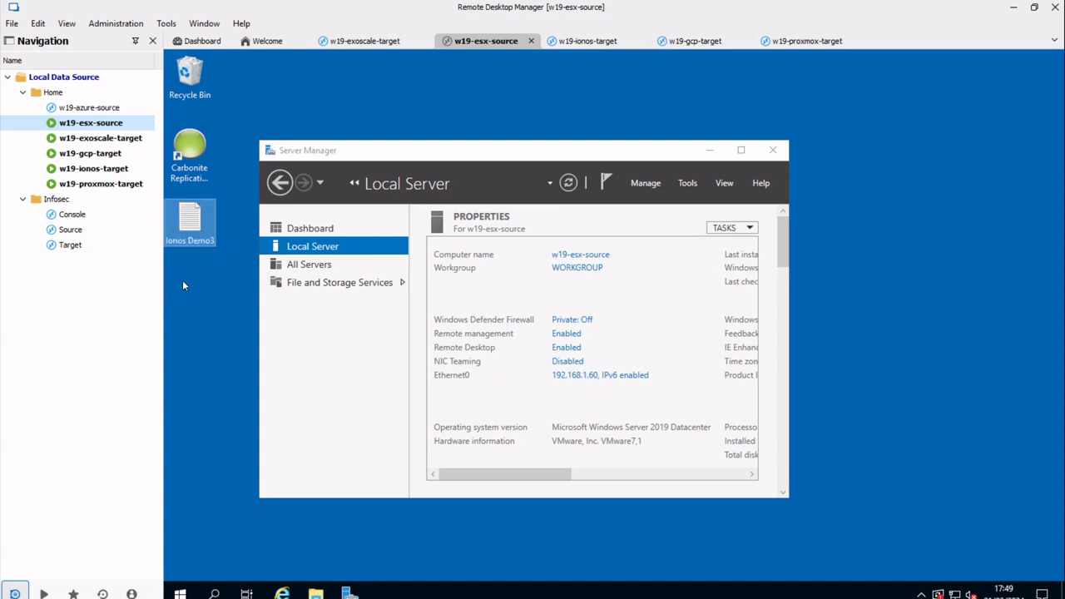
double_click(100, 171)
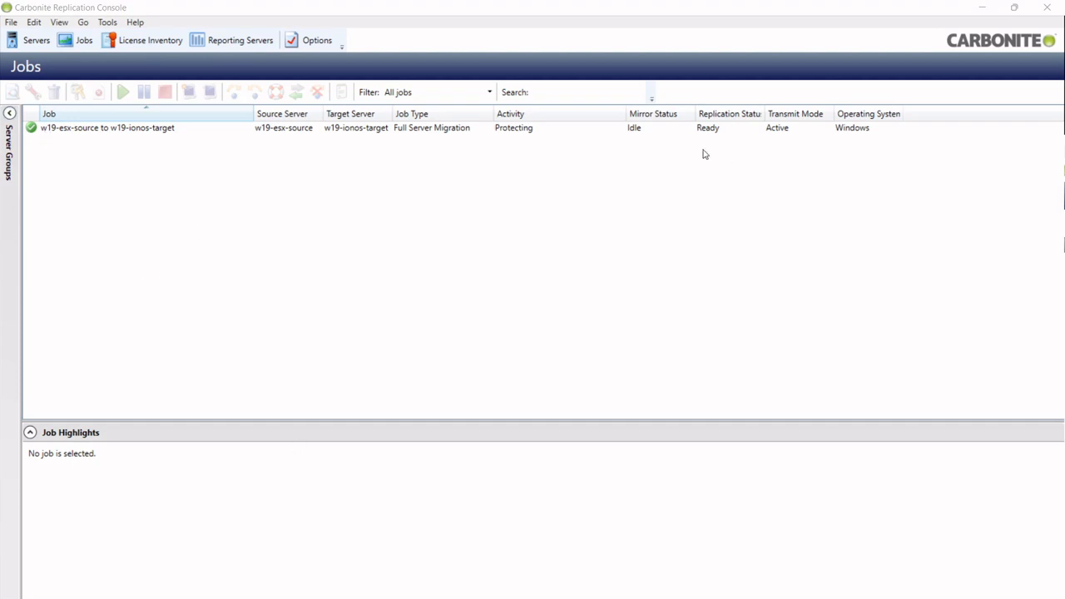
- Show Job Highlights for the migration job, then return to Remote Desktop Manager
left_click(388, 128)
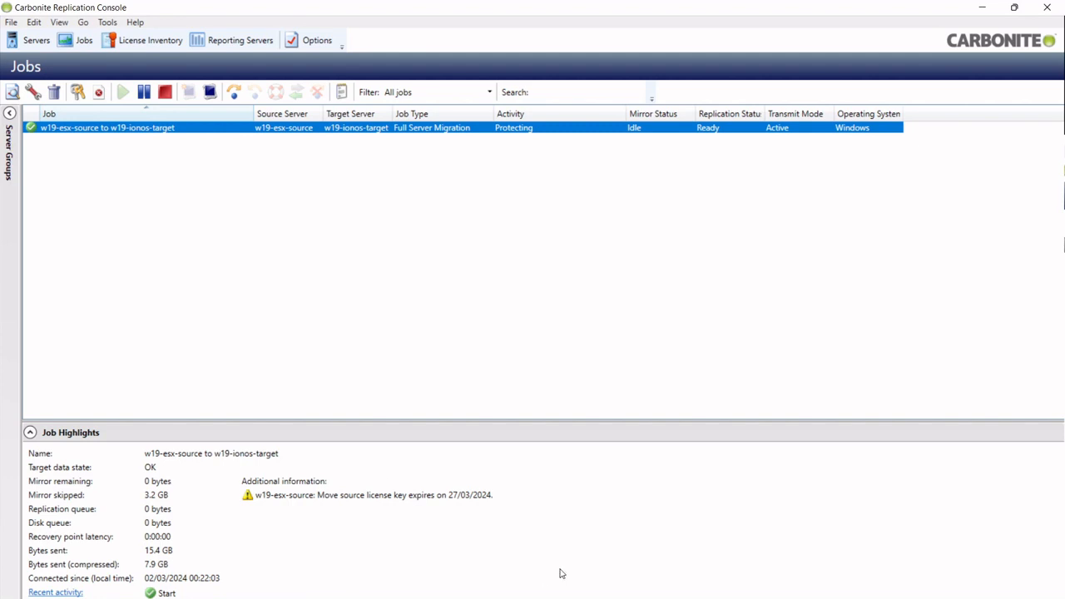
left_click(422, 597)
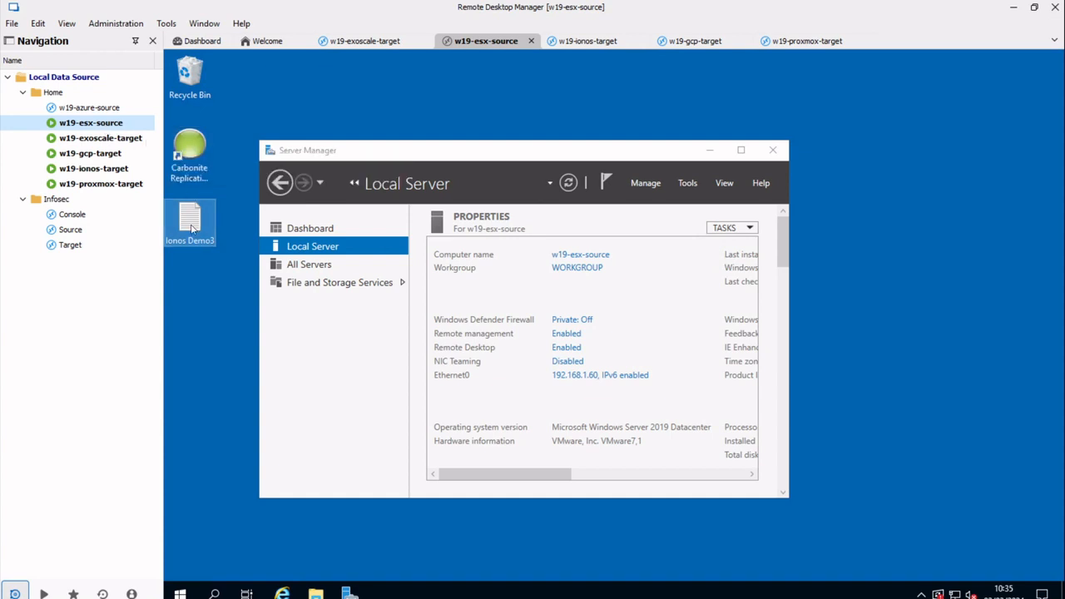
- Rename the desktop file Ionos Demo3 to Ionos Demo4, then switch to the w19-ionos-target session
key("F2")
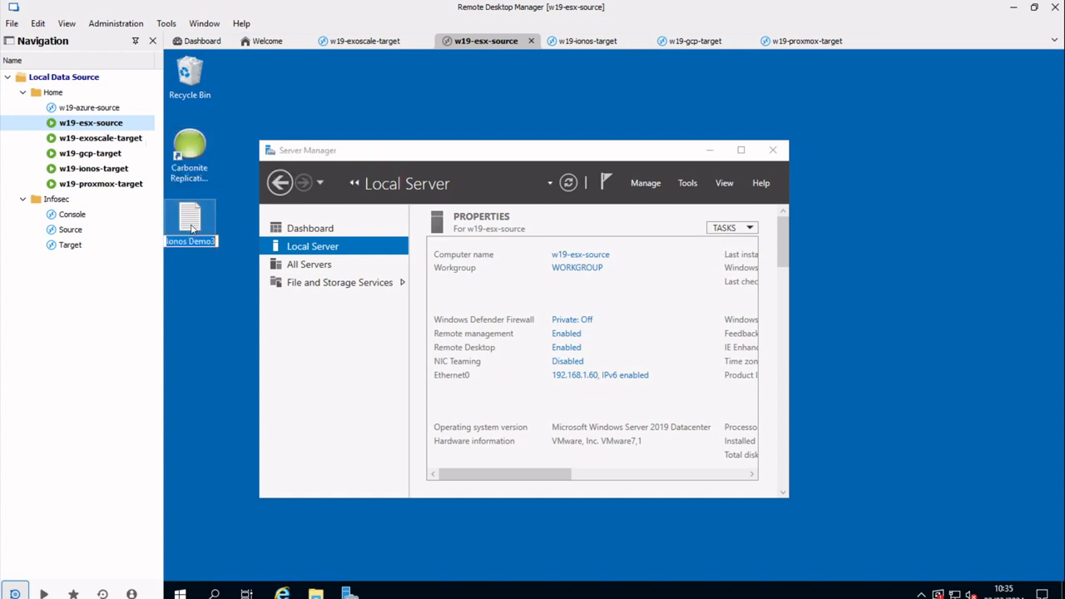
key("End")
key("BackSpace")
type("4")
key("Return")
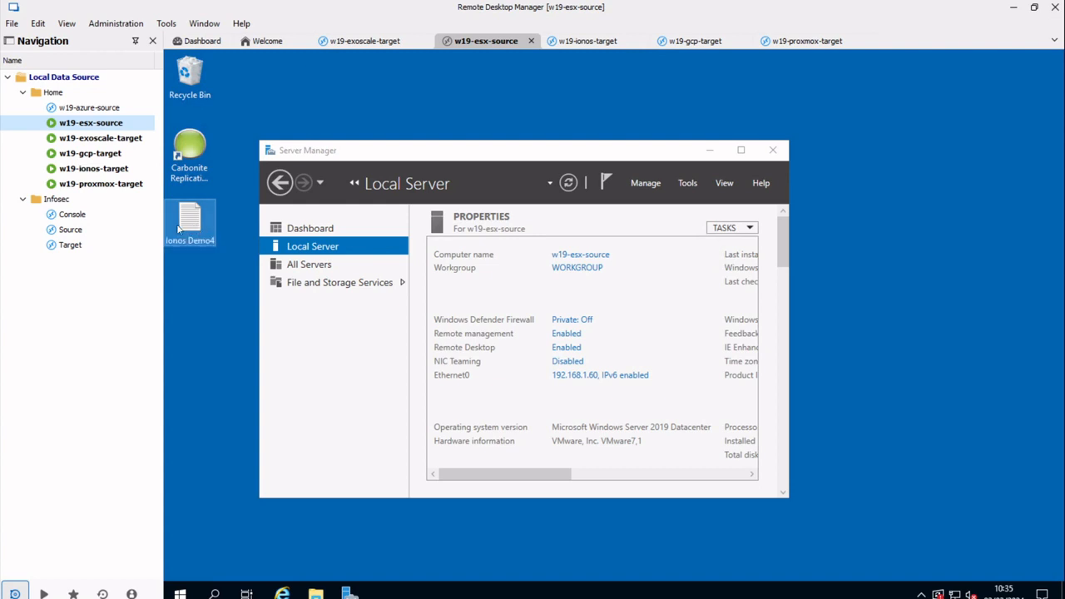
left_click(98, 172)
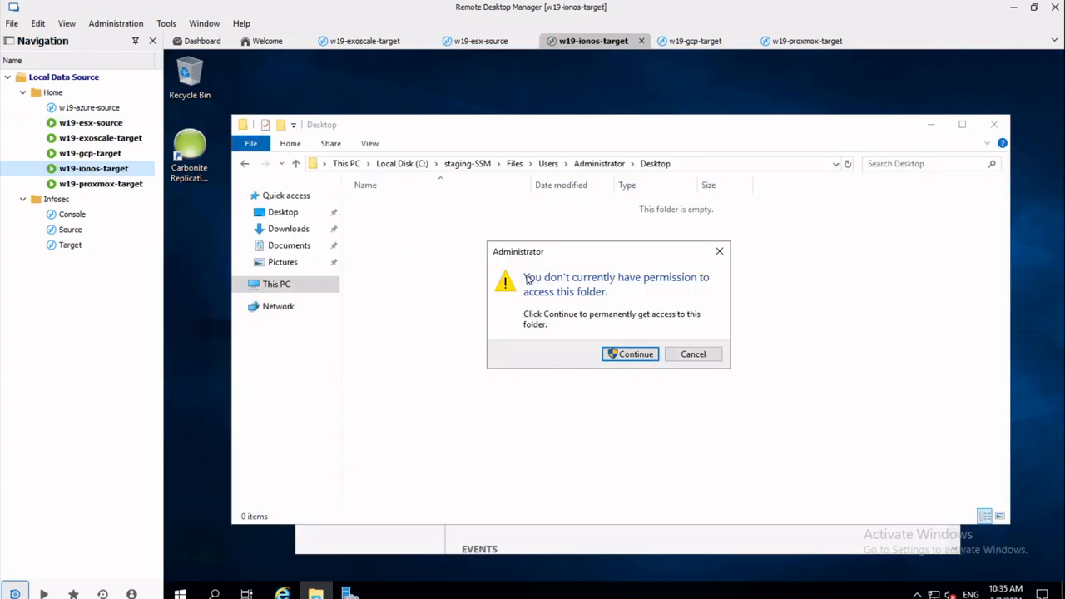
- Grant access to the target's Desktop folder, locate Ionos Demo4 there, then return to w19-esx-source
left_click(622, 353)
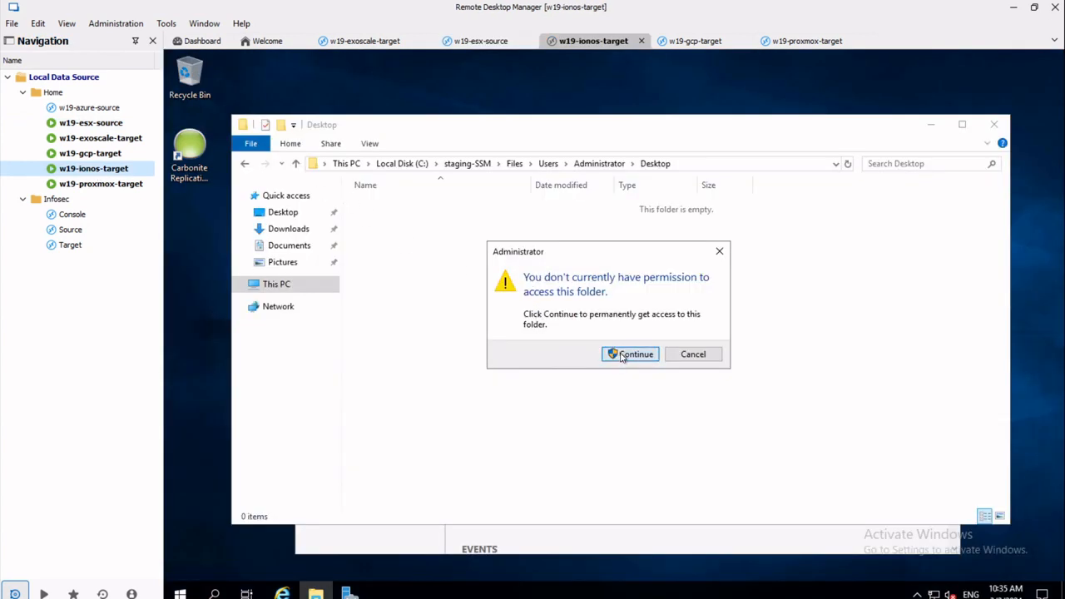
left_click(600, 168)
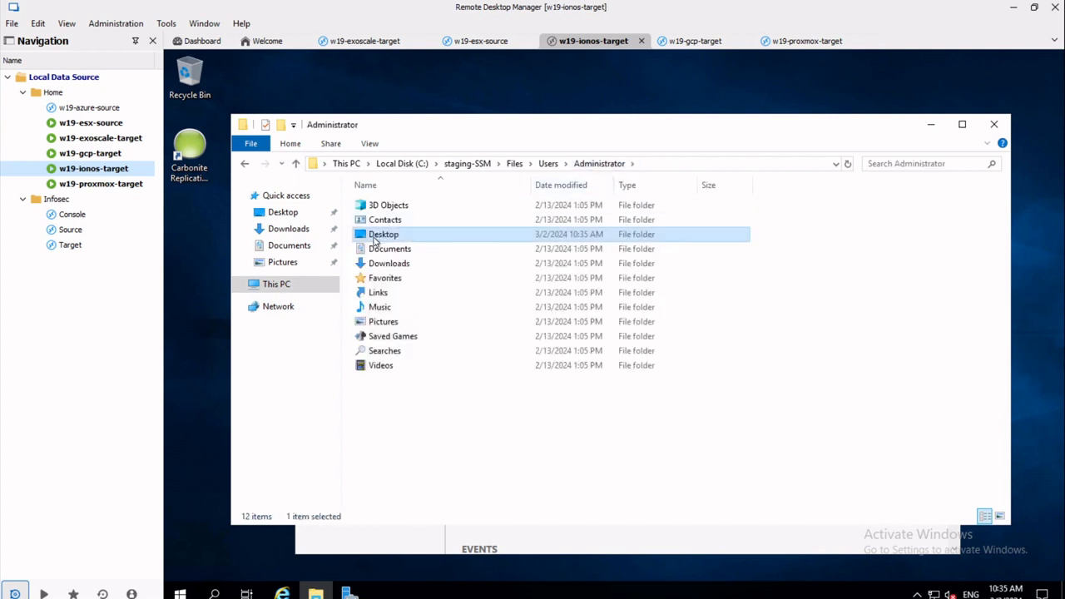
double_click(374, 237)
left_click(384, 208)
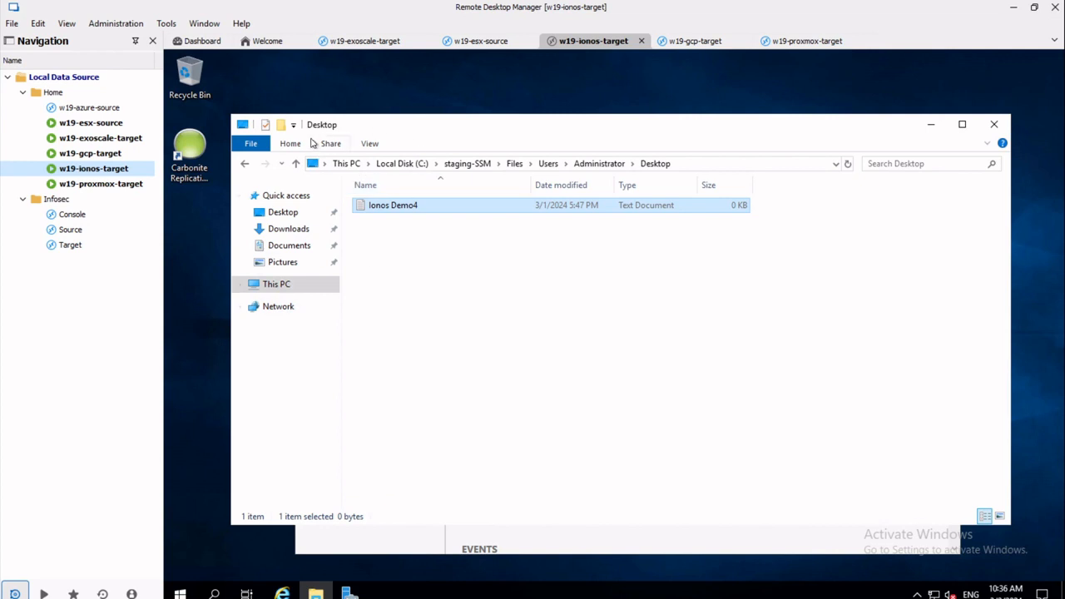
left_click(124, 124)
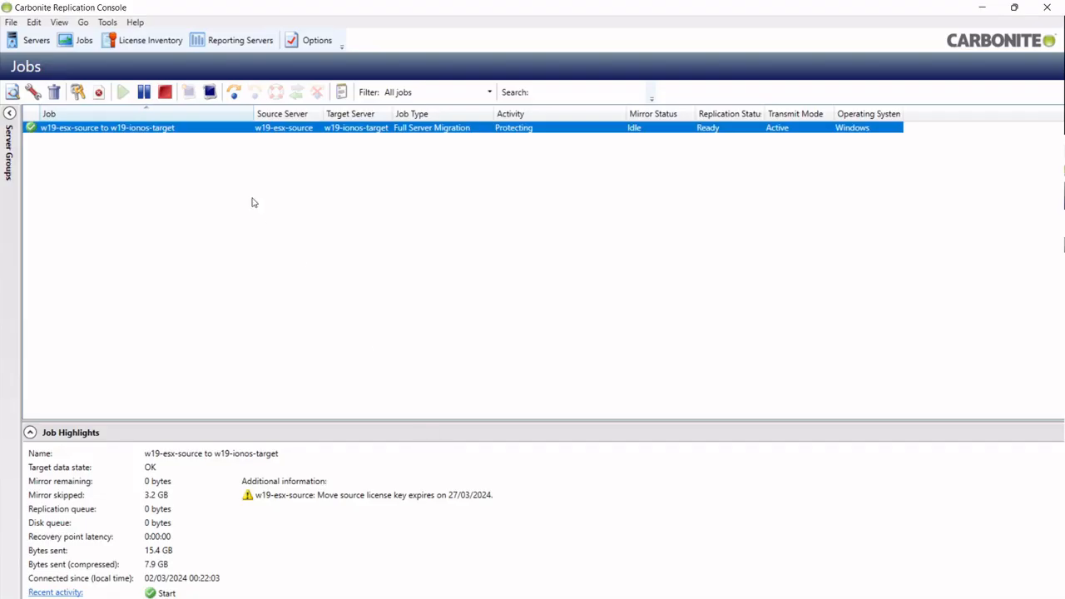
- Run Failover or Cutover on the w19-esx-source to w19-ionos-target job, cutting over to live data
right_click(208, 132)
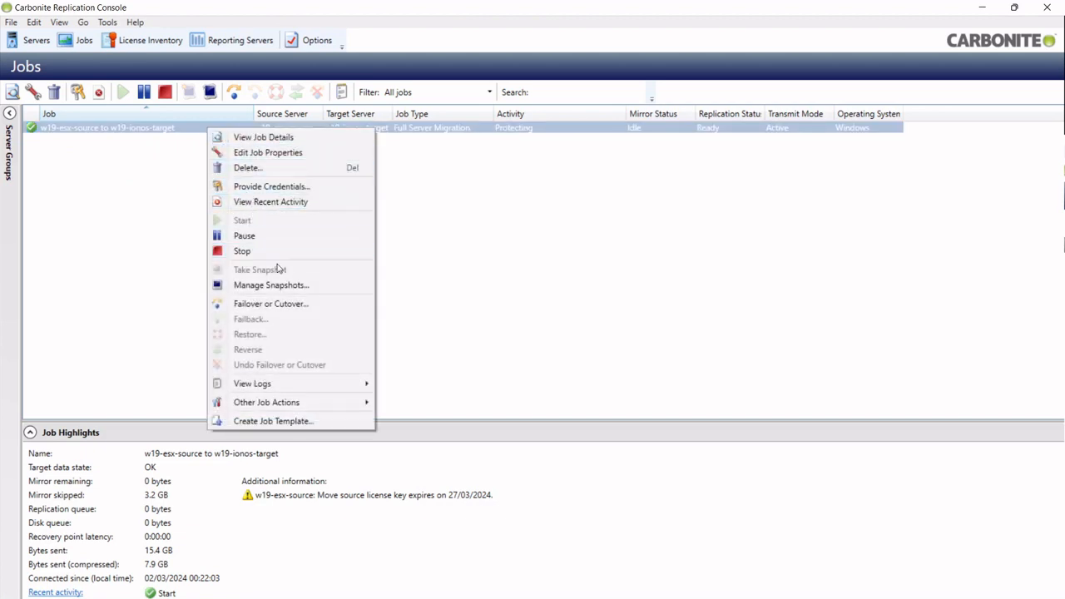
left_click(285, 305)
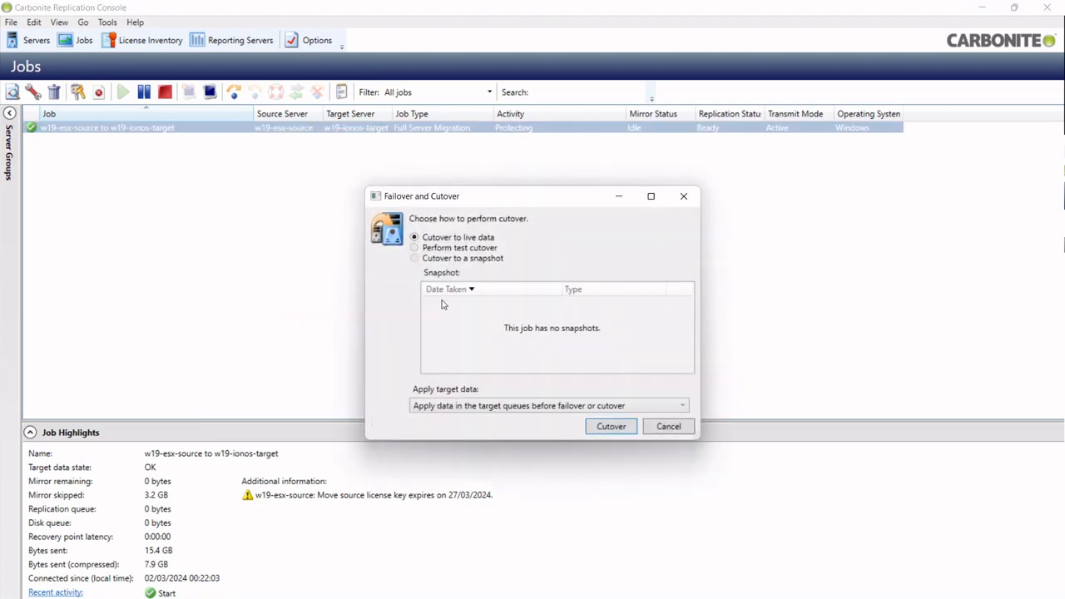
left_click(629, 431)
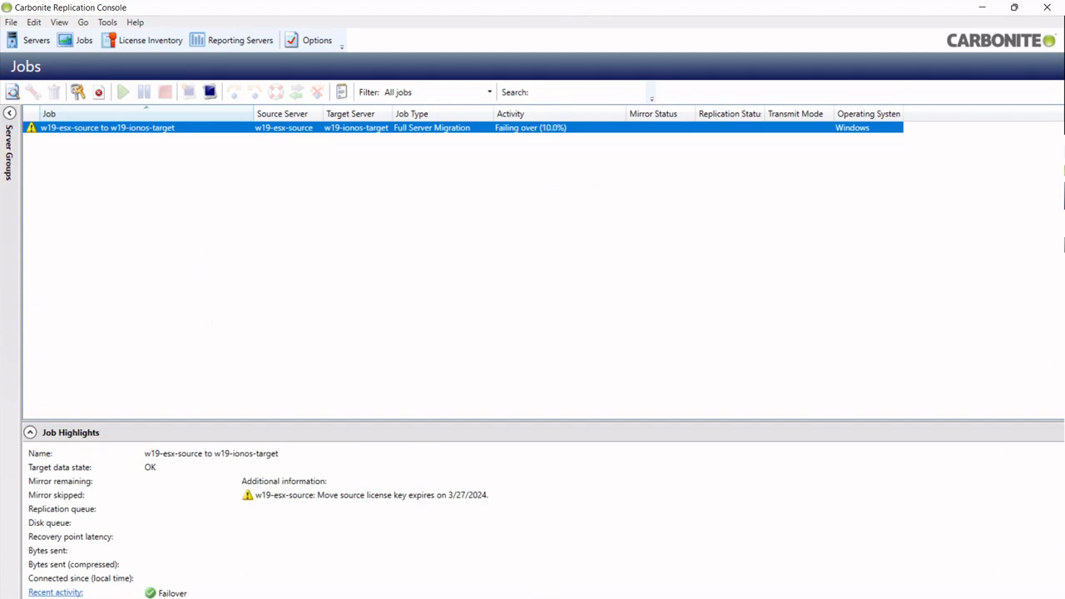
mouse_move(696, 598)
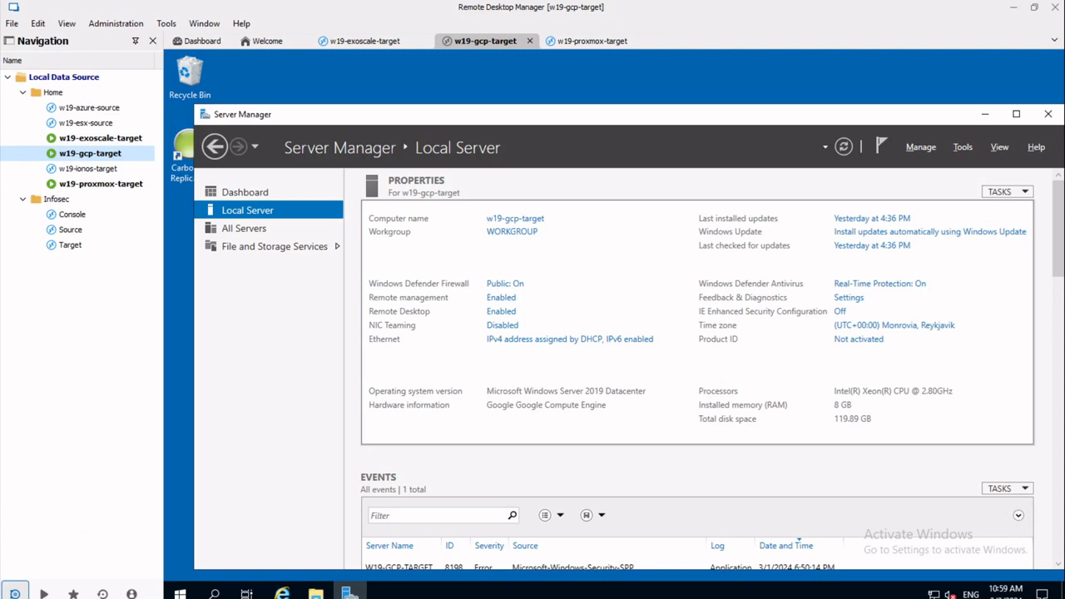
- Connect to w19-ionos-target, allow network discovery, and show Local Server reporting computer name w19-esx-source
left_click(90, 170)
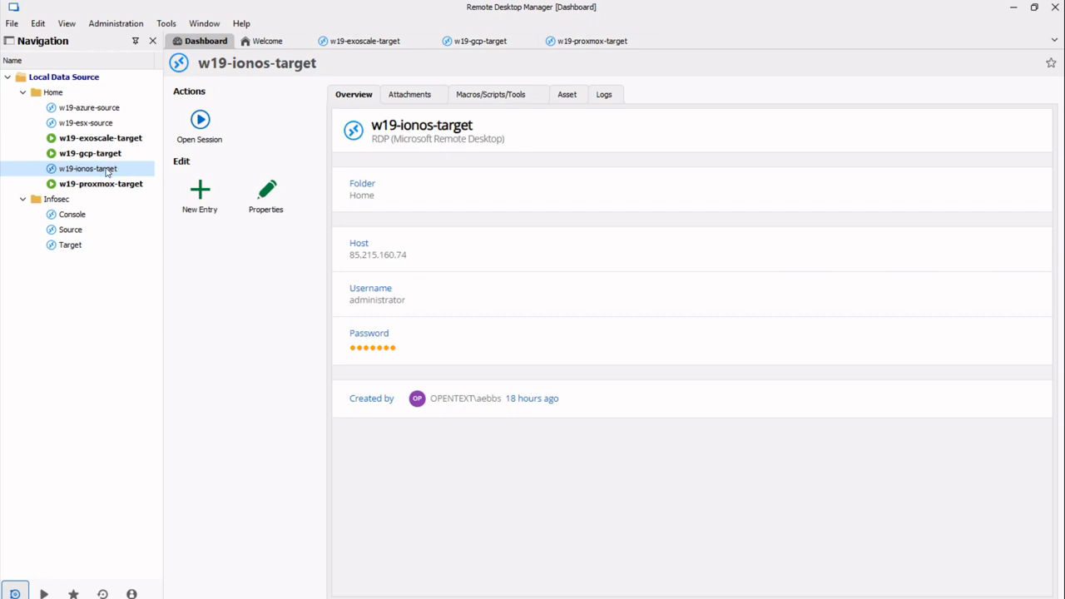
double_click(107, 169)
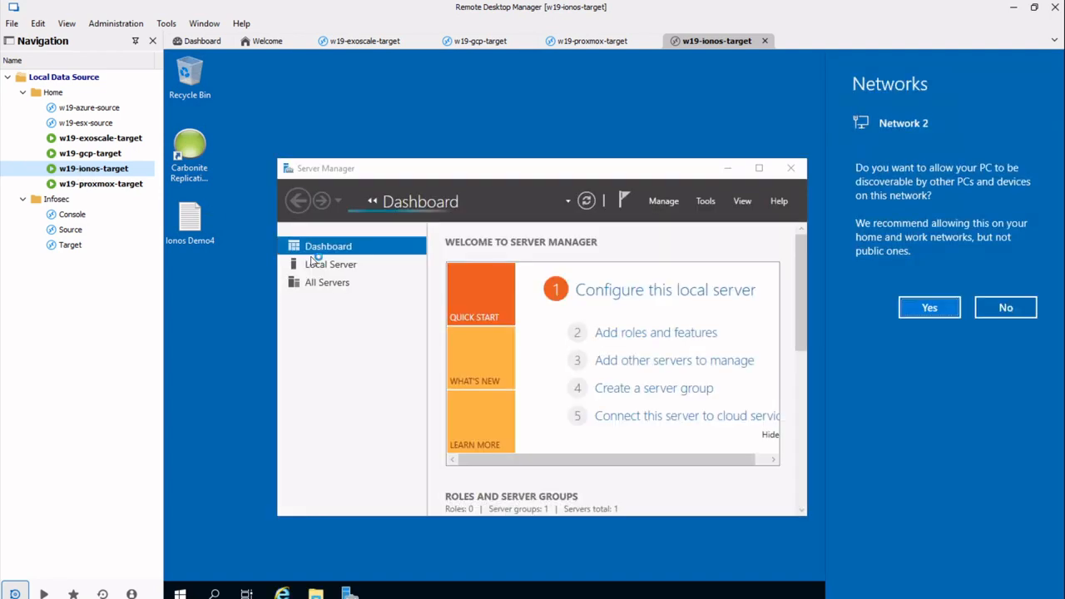
left_click(927, 306)
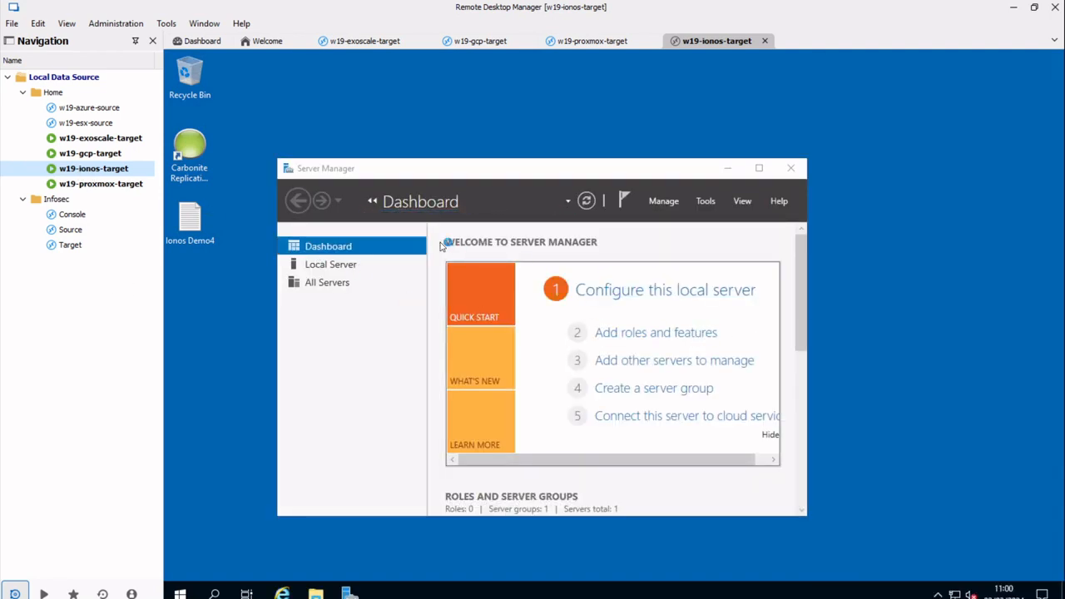
left_click(88, 124)
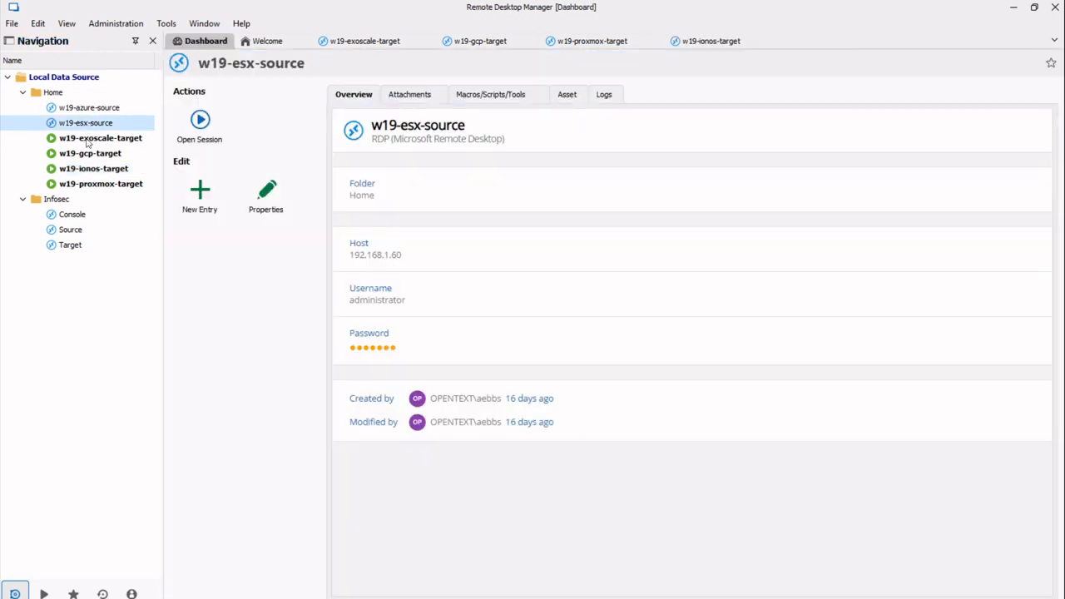
double_click(87, 169)
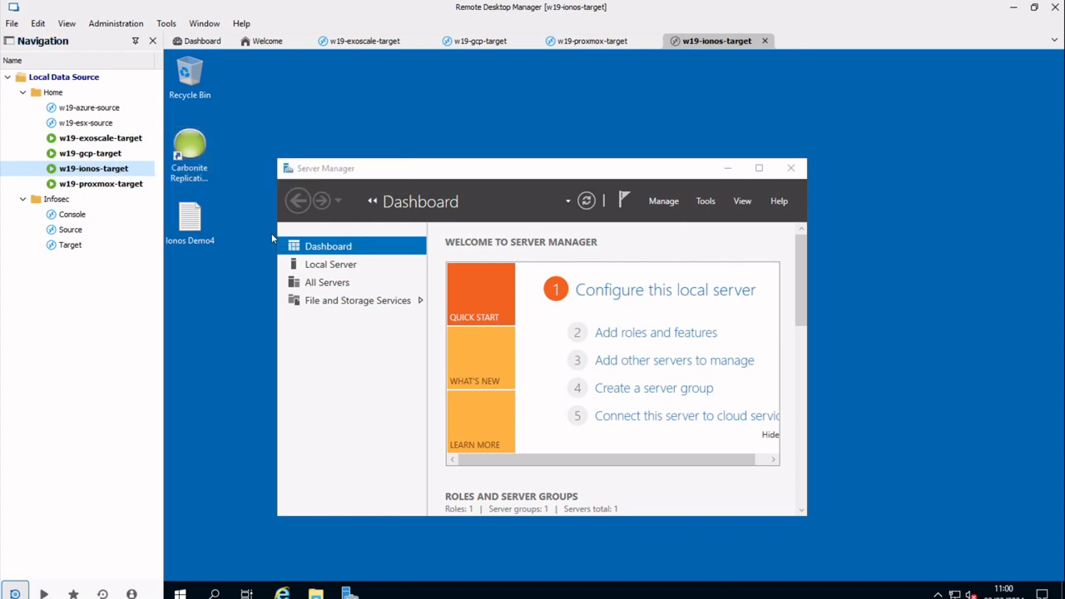
left_click(188, 236)
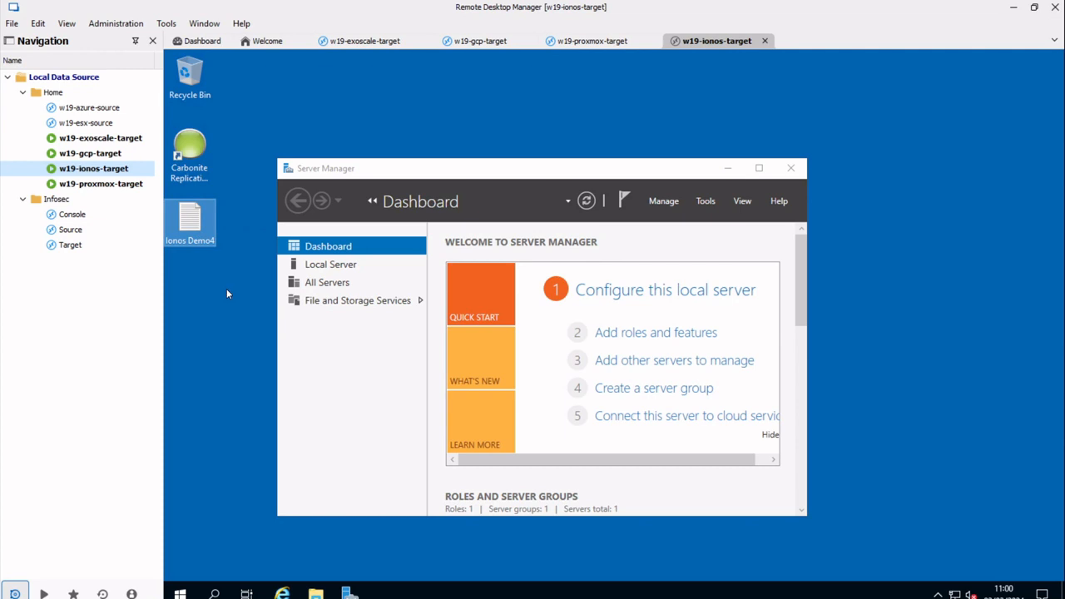
left_click(320, 266)
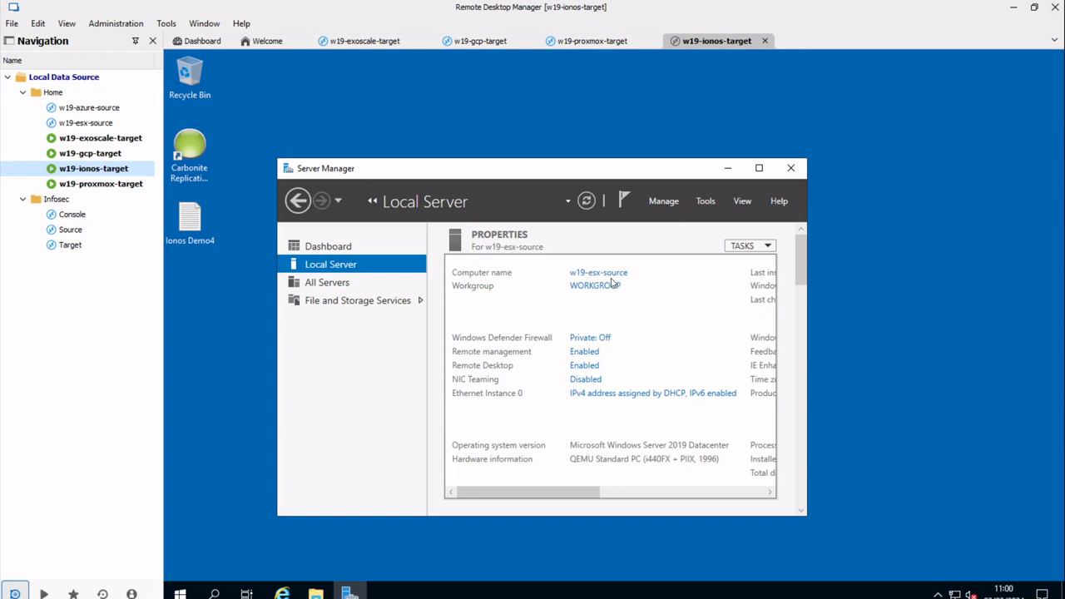
- Open Ionos Demo4 in Notepad on the target desktop and type an e-mail address into it
double_click(185, 223)
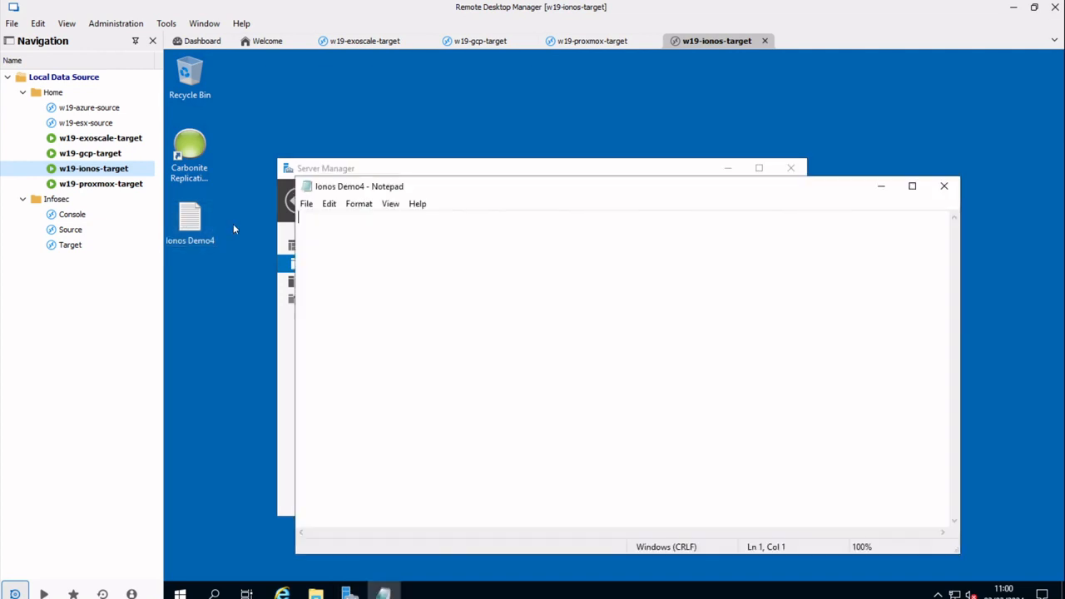
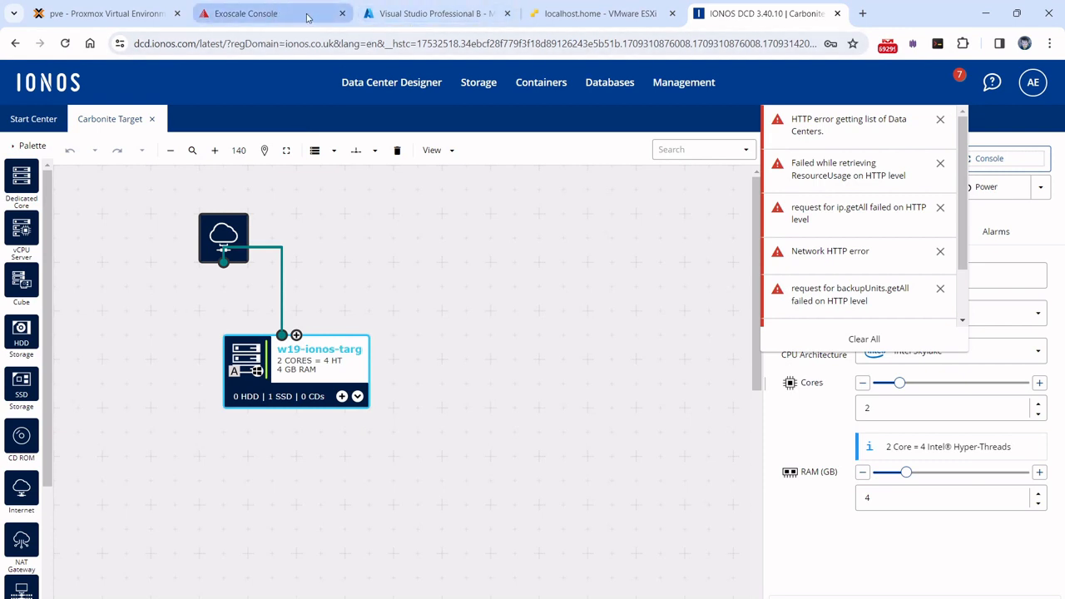
- Check w19-esx-source's powered-off summary in ESXi, then reload the IONOS Data Center Designer page
left_click(590, 14)
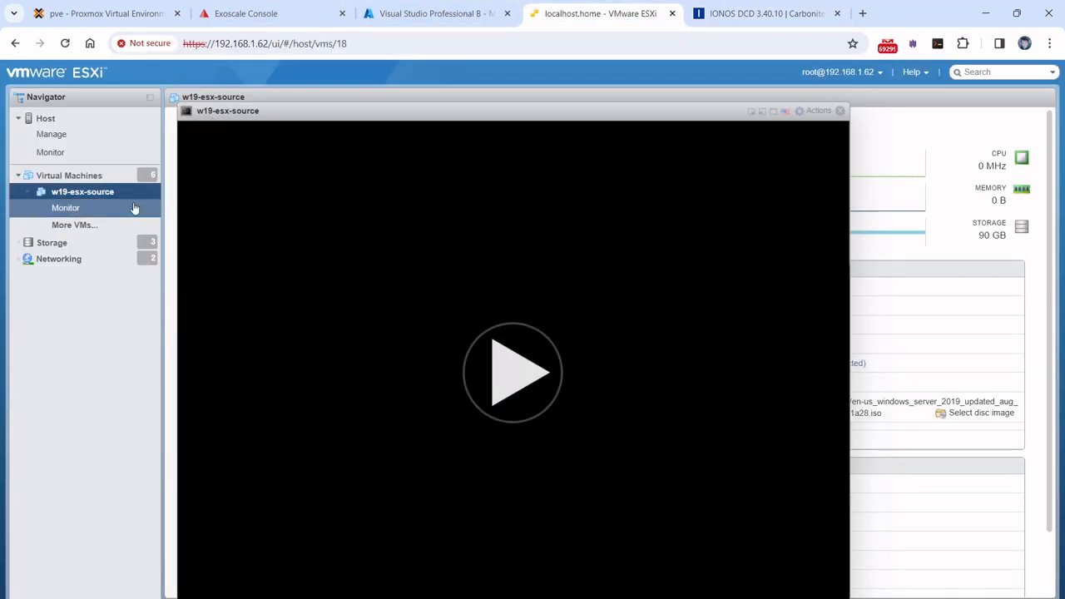
left_click(840, 111)
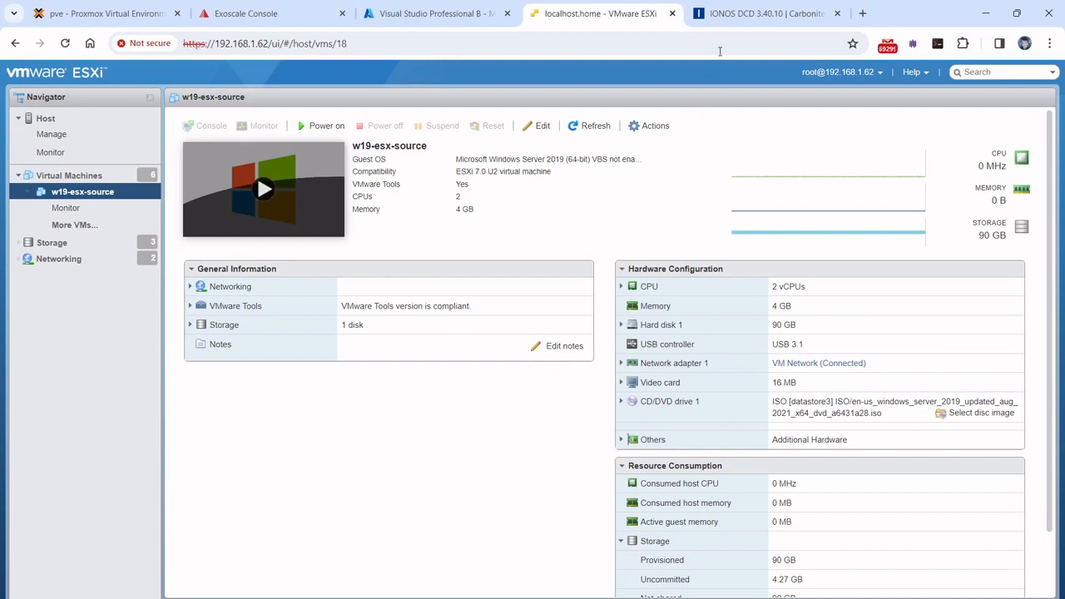
left_click(714, 20)
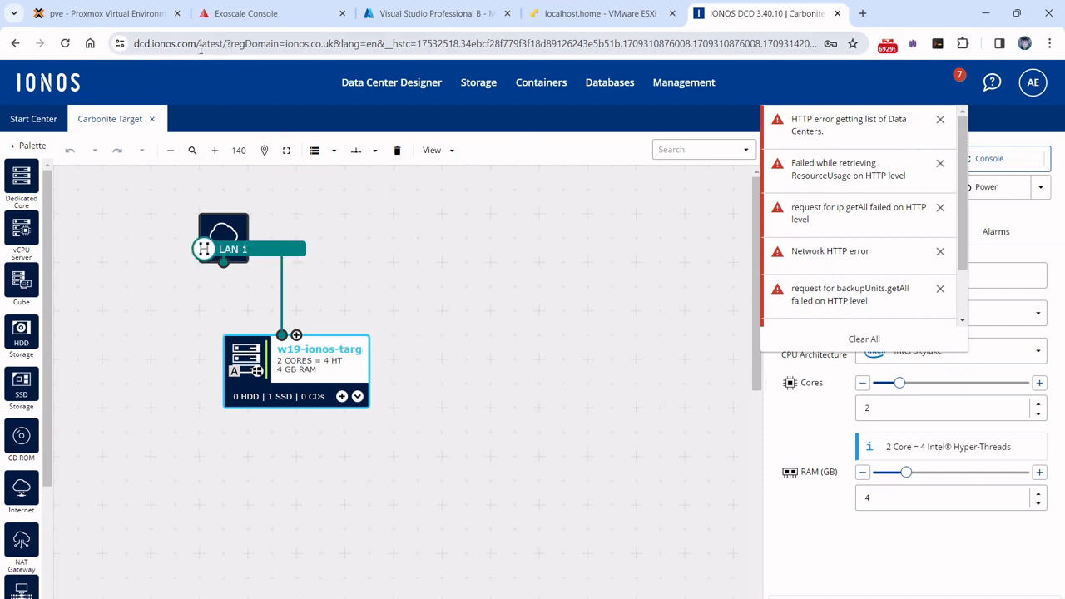
left_click(328, 39)
key("Return")
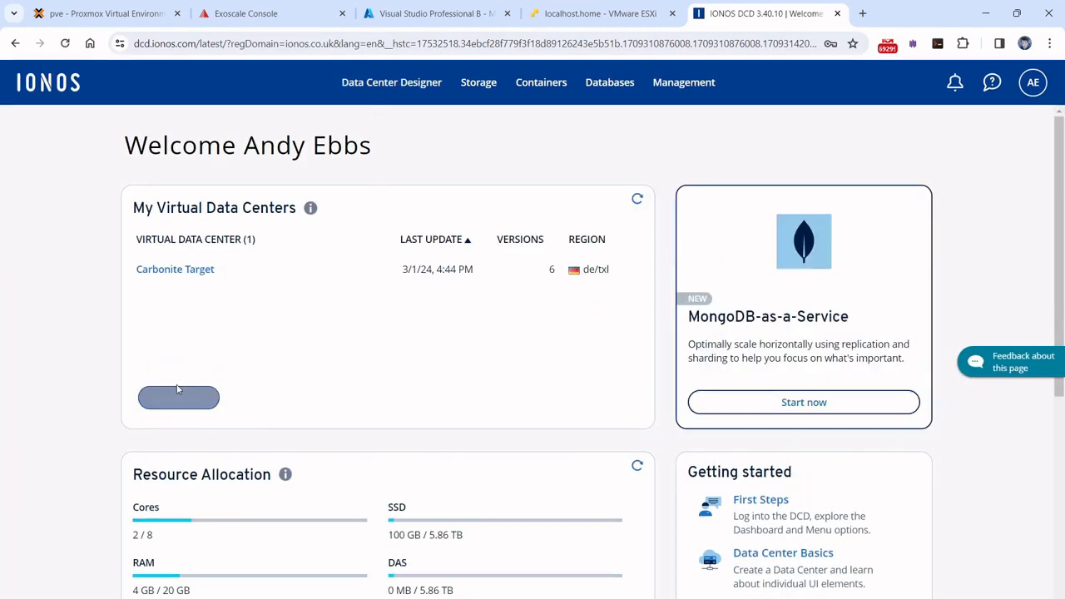
- Open w19-ionos-target's remote console in the Carbonite Target data center and send Ctrl+Alt+Del
left_click(197, 270)
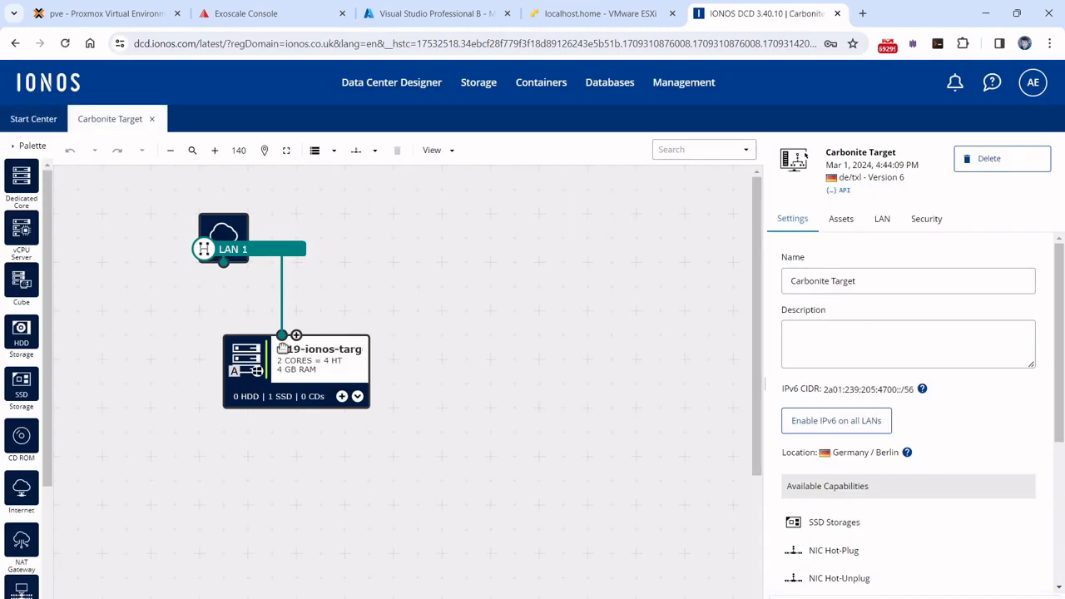
left_click(312, 379)
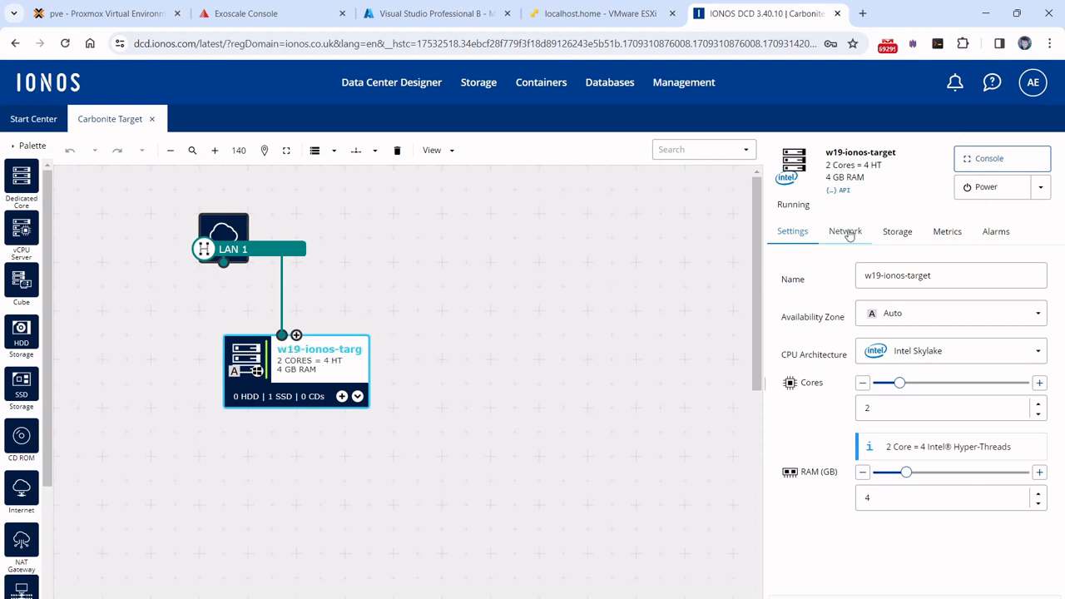
left_click(963, 166)
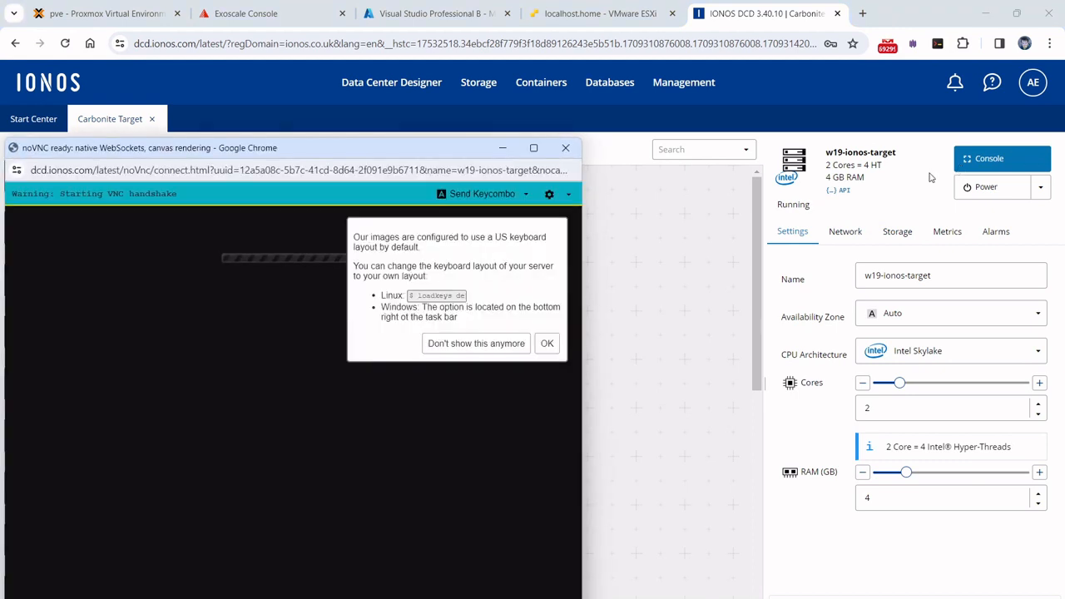
left_click(546, 342)
left_click(483, 194)
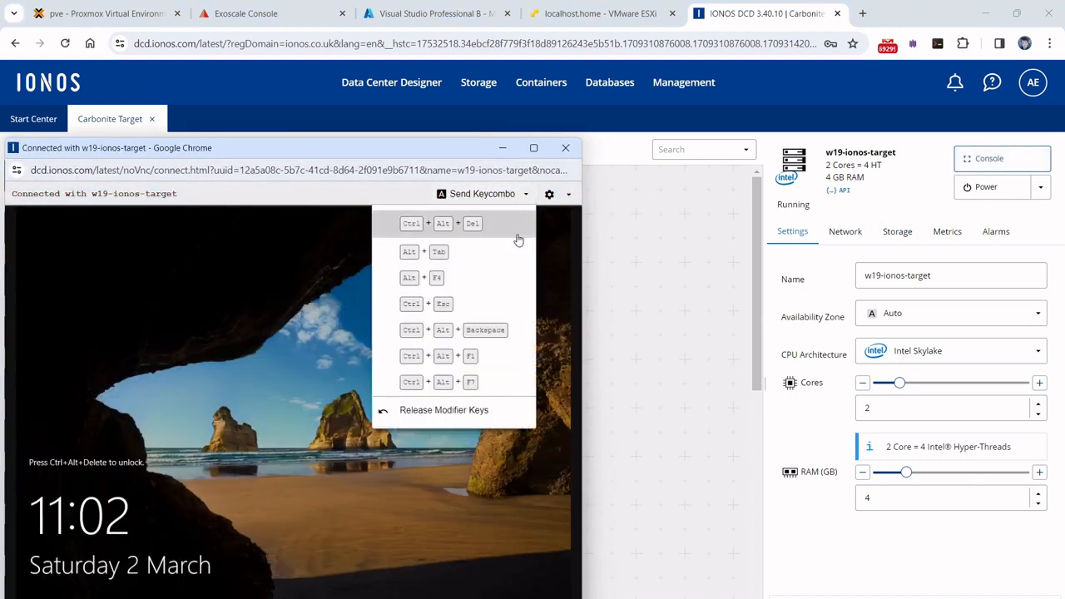
left_click(451, 237)
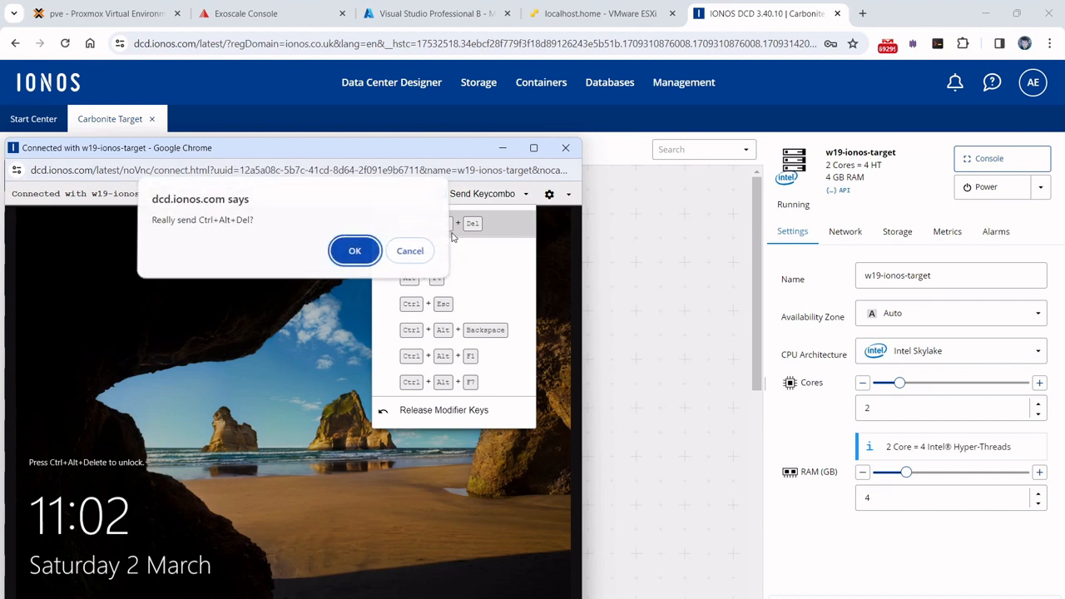
left_click(355, 253)
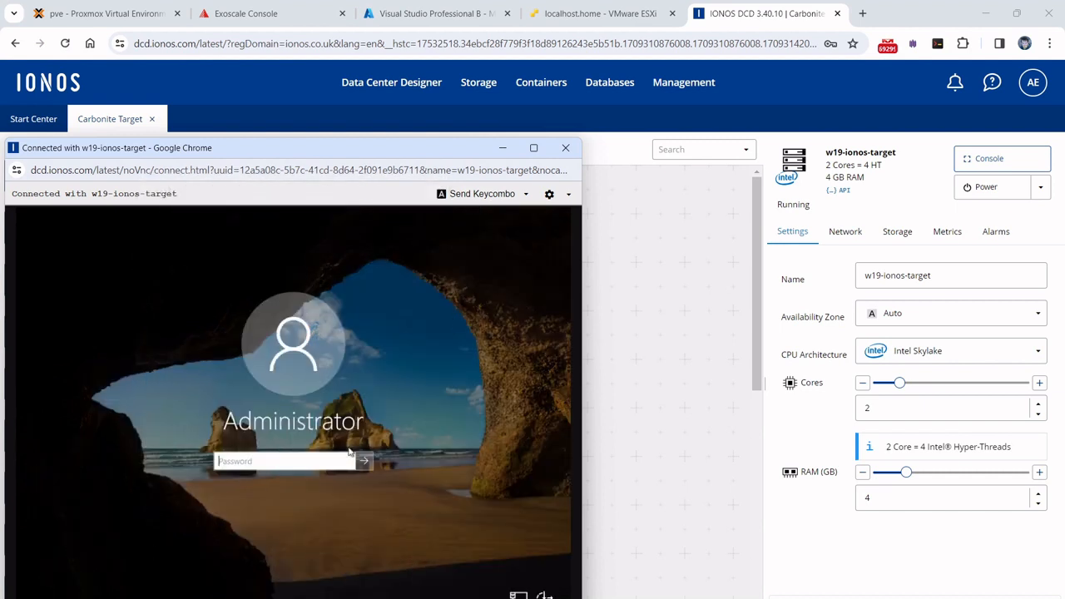
- Sign in with the Administrator password and bring up Server Manager and the Ionos Demo4 note
type("*********")
key("Return")
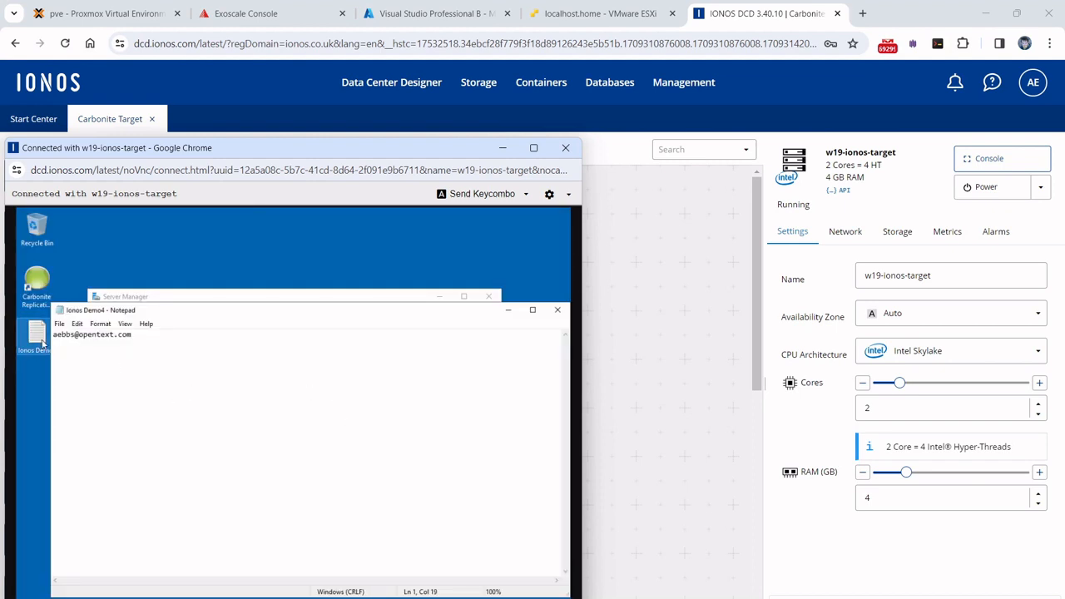
left_click(143, 298)
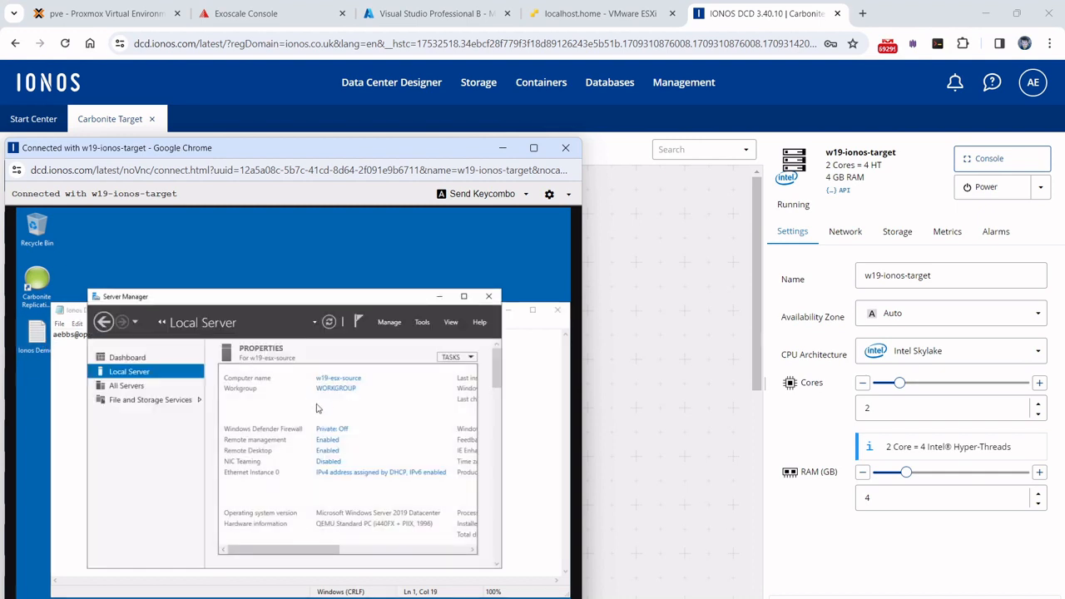
left_click(69, 439)
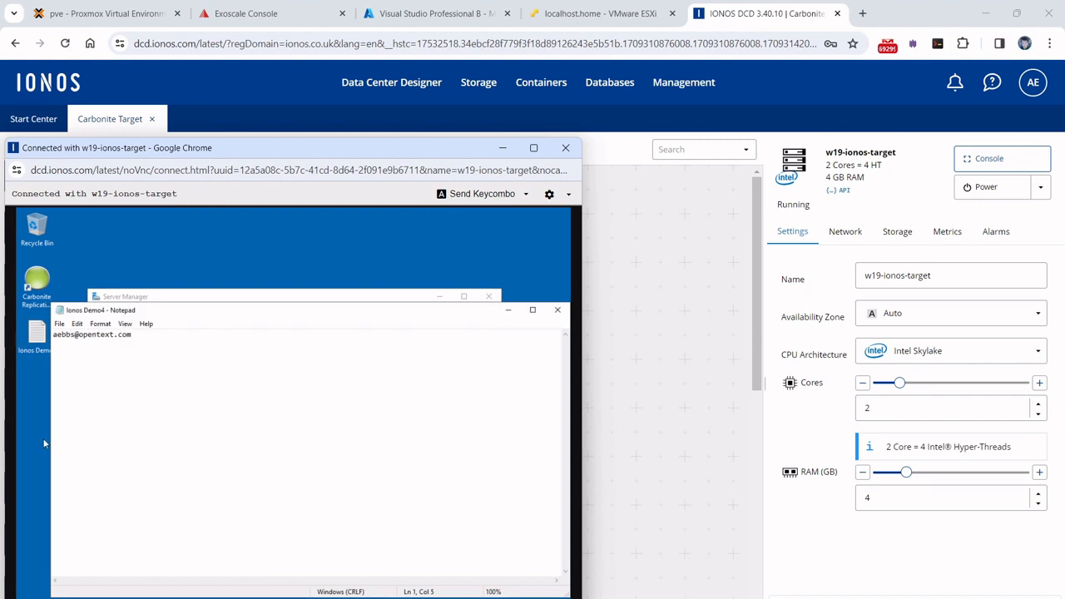